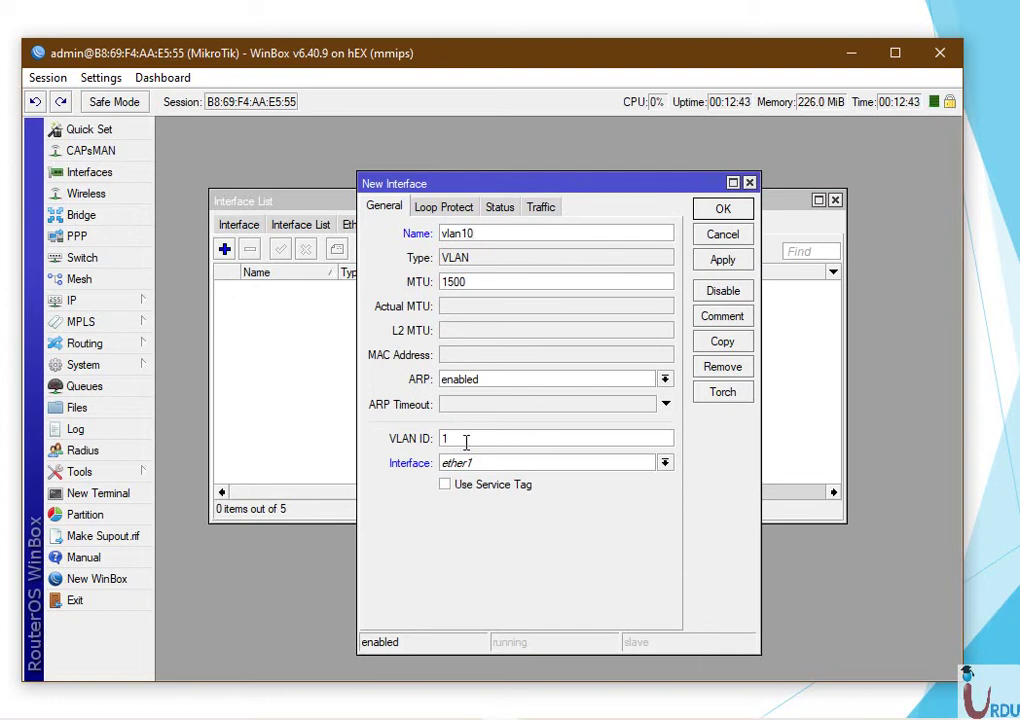
Set the new VLAN interface's VLAN ID to 10 and name it "Server Vlan".
{"action": "type", "text": "0"}
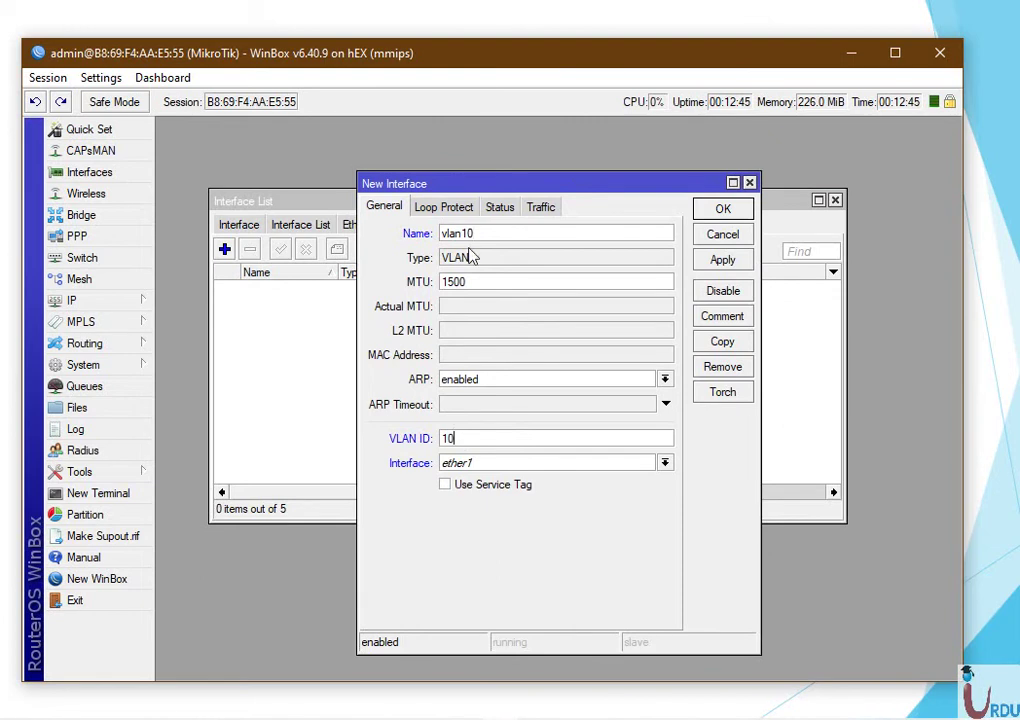
{"action": "left_click_drag", "start_coordinate": [470, 233], "coordinate": [372, 233]}
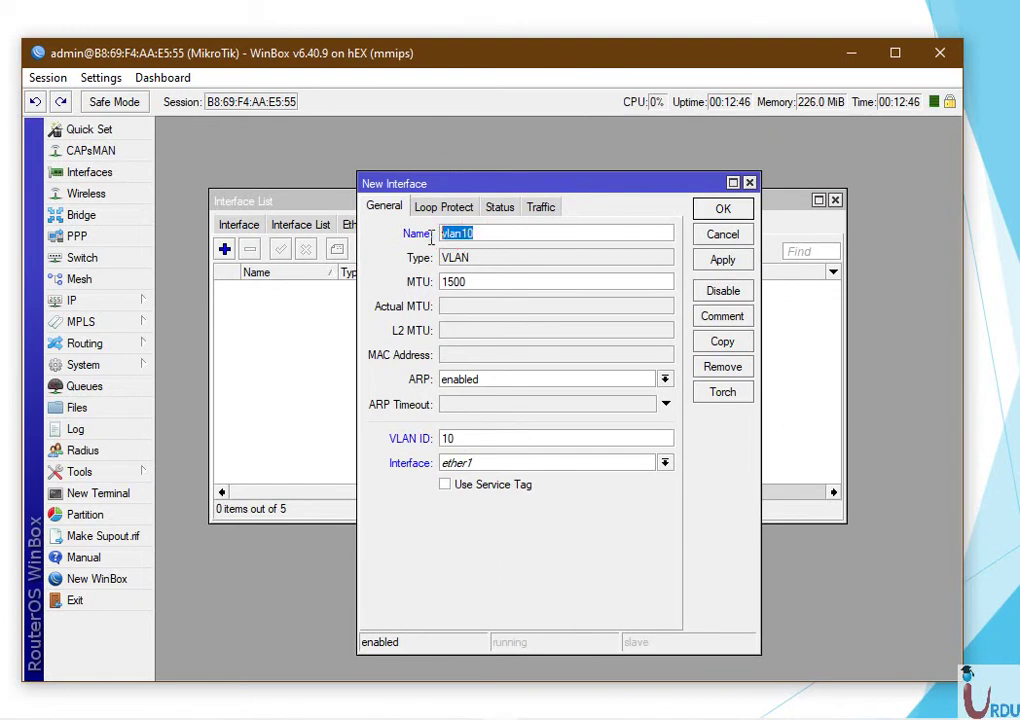
{"action": "double_click", "coordinate": [445, 438]}
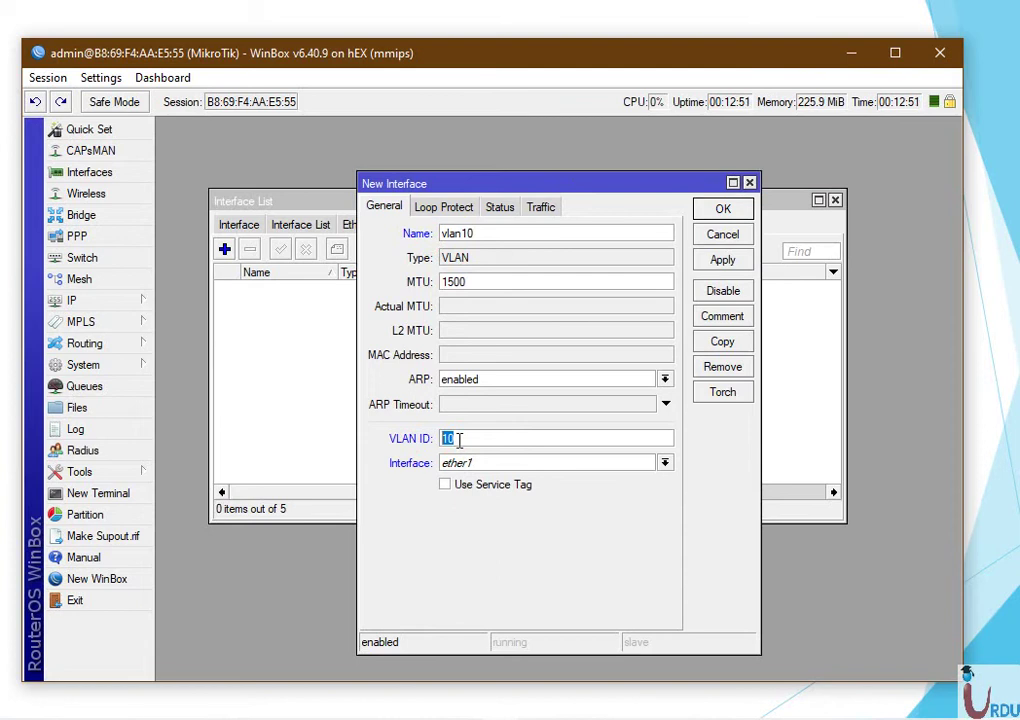
{"action": "left_click_drag", "start_coordinate": [478, 233], "coordinate": [394, 233]}
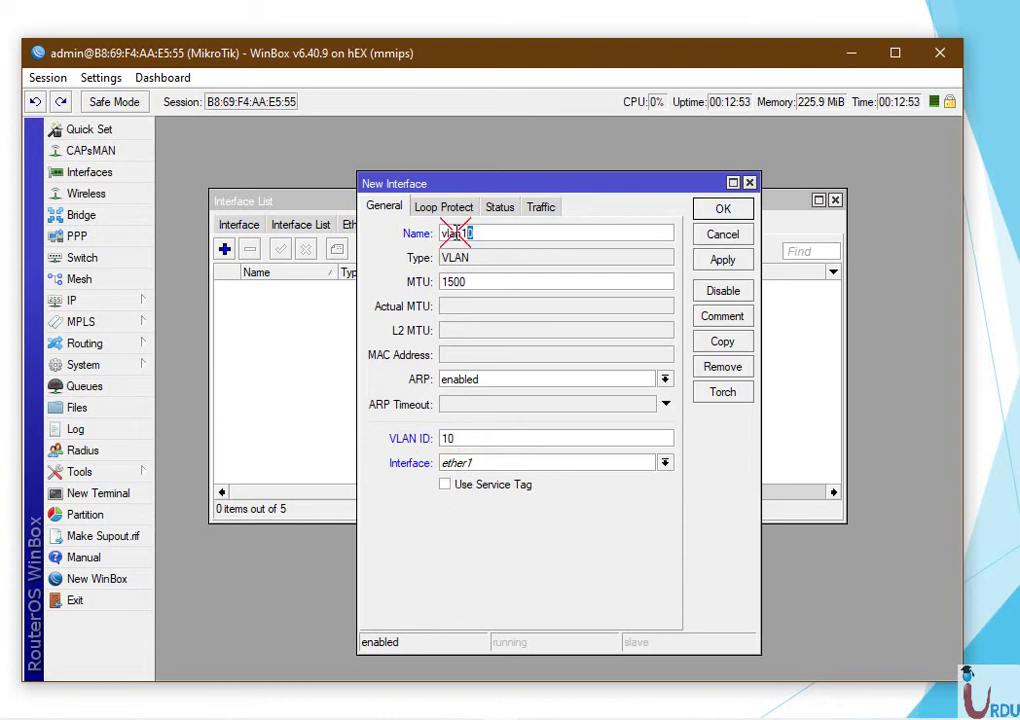
{"action": "type", "text": "S"}
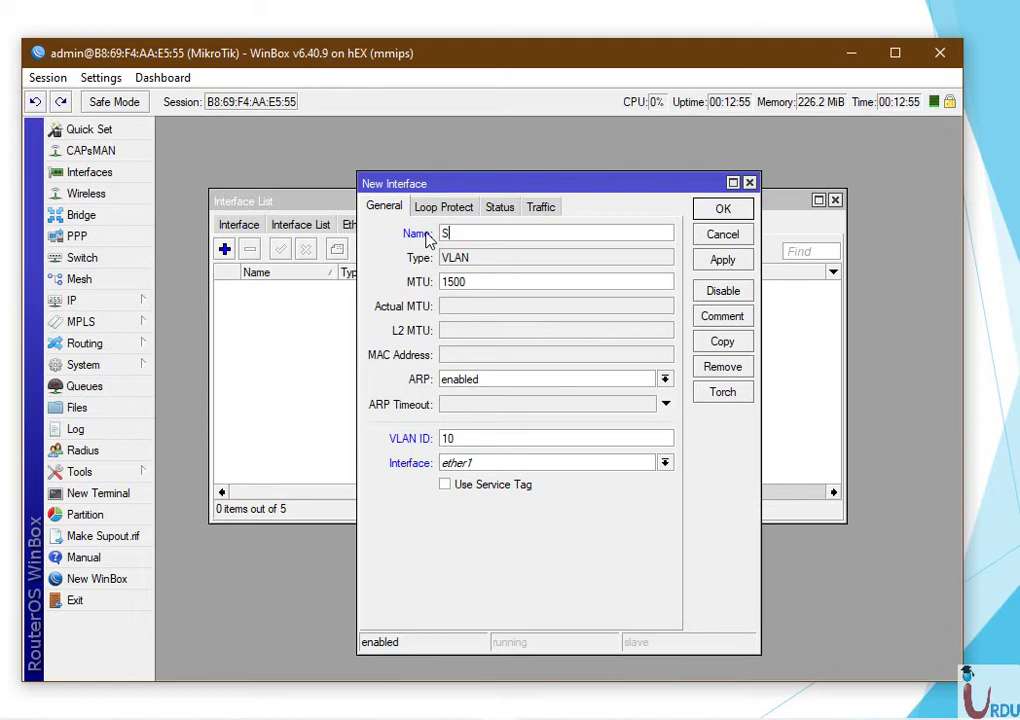
{"action": "type", "text": "erver Vlan"}
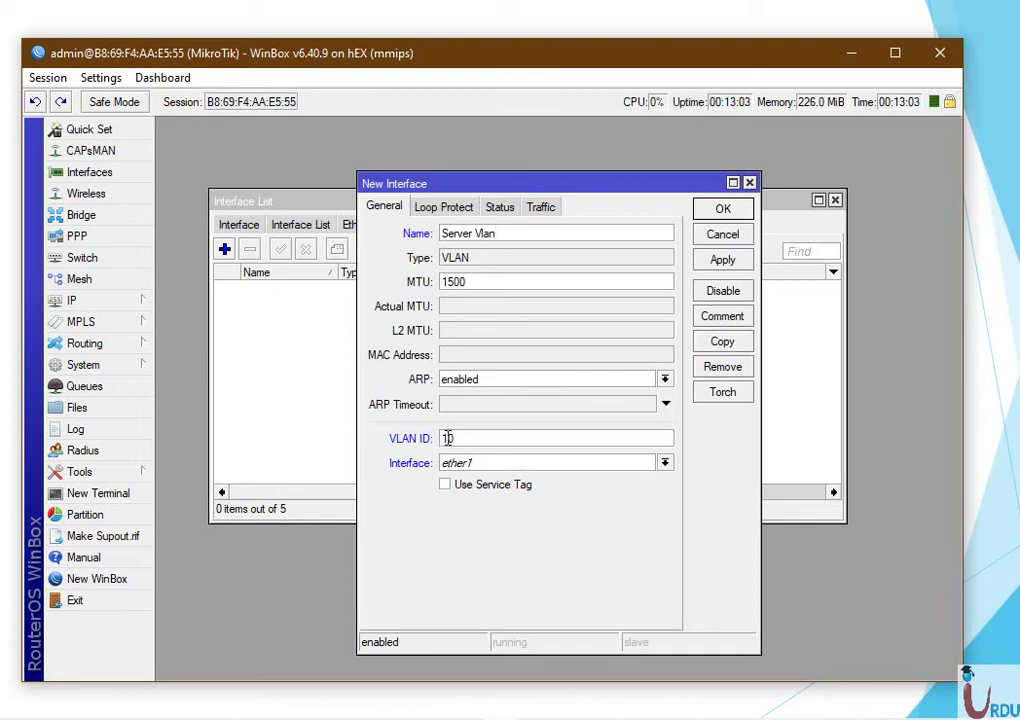
Assign the Server Vlan interface to ether5 and save it.
{"action": "left_click", "coordinate": [665, 463]}
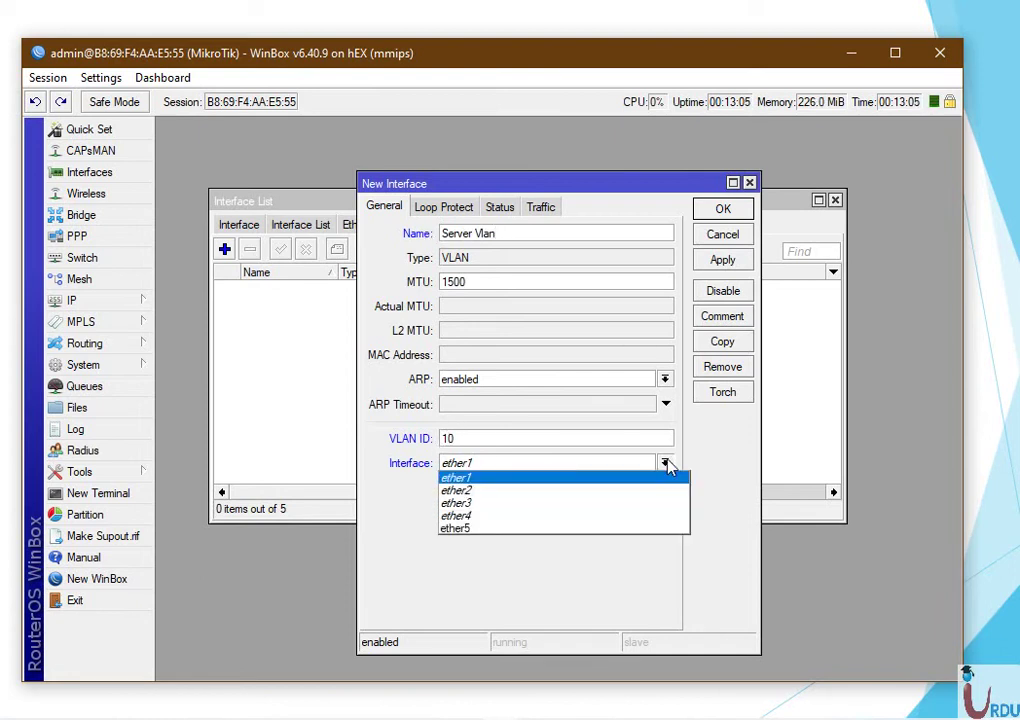
{"action": "left_click", "coordinate": [551, 529]}
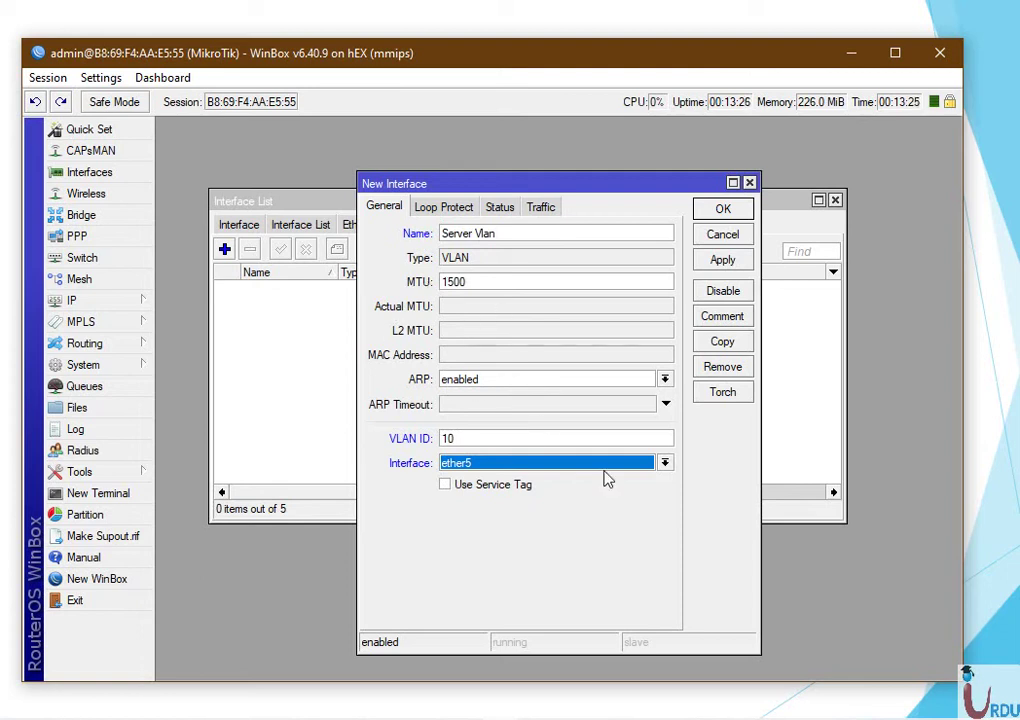
{"action": "left_click", "coordinate": [722, 259]}
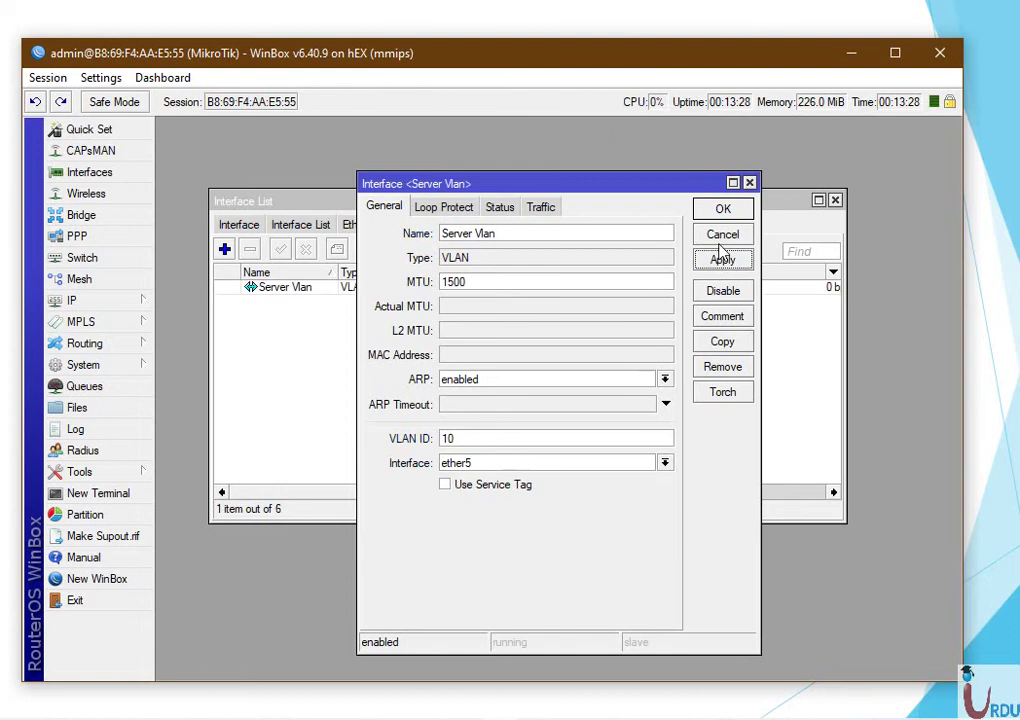
{"action": "left_click", "coordinate": [723, 210]}
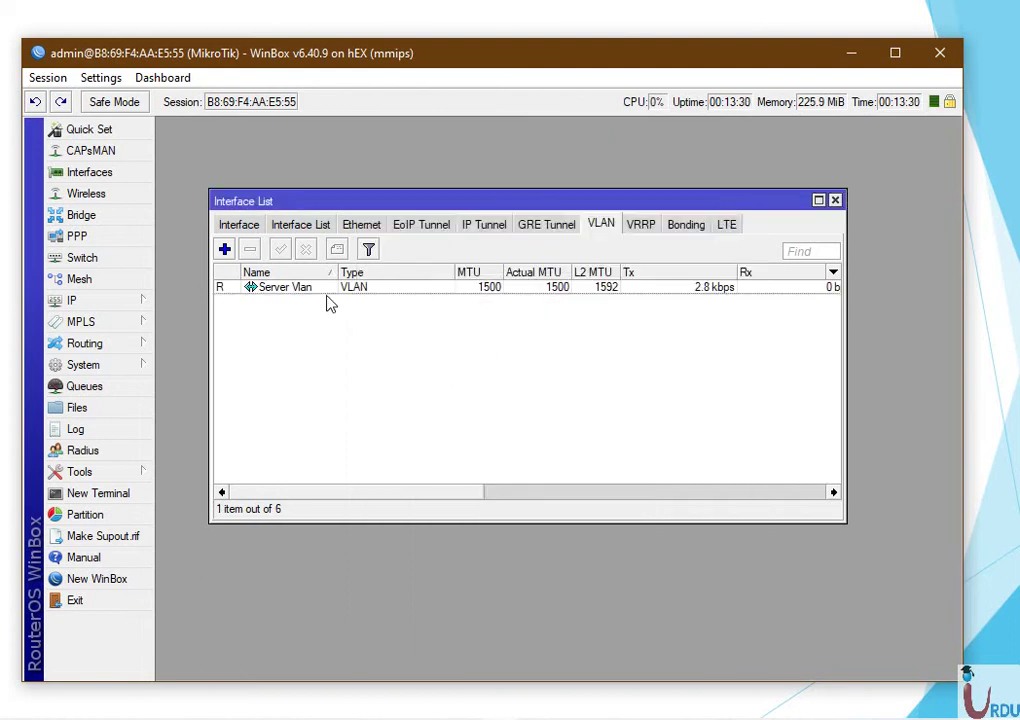
Start another VLAN interface named "HR" with VLAN ID 12 on ether5.
{"action": "left_click", "coordinate": [224, 249]}
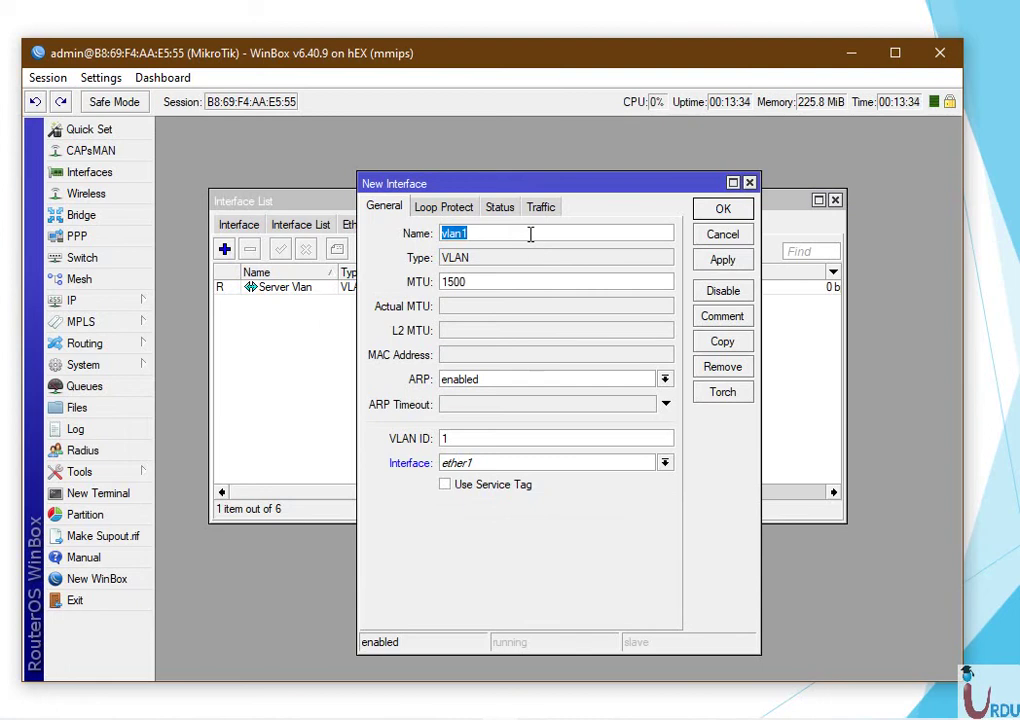
{"action": "type", "text": "HR"}
{"action": "left_click", "coordinate": [468, 440]}
{"action": "type", "text": "2"}
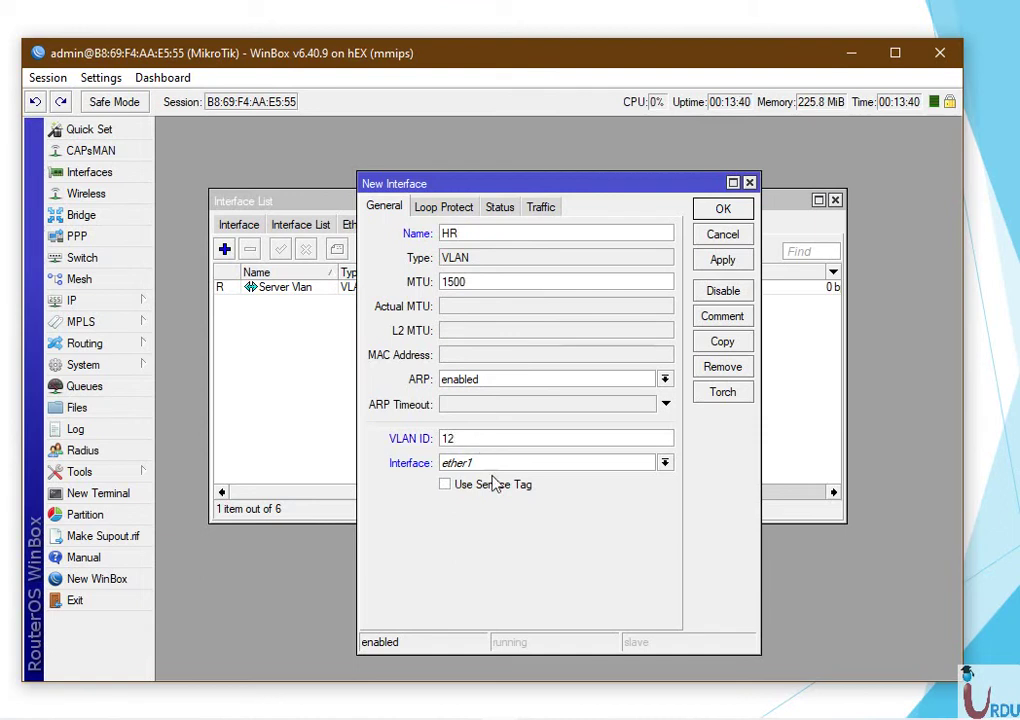
{"action": "left_click", "coordinate": [665, 463]}
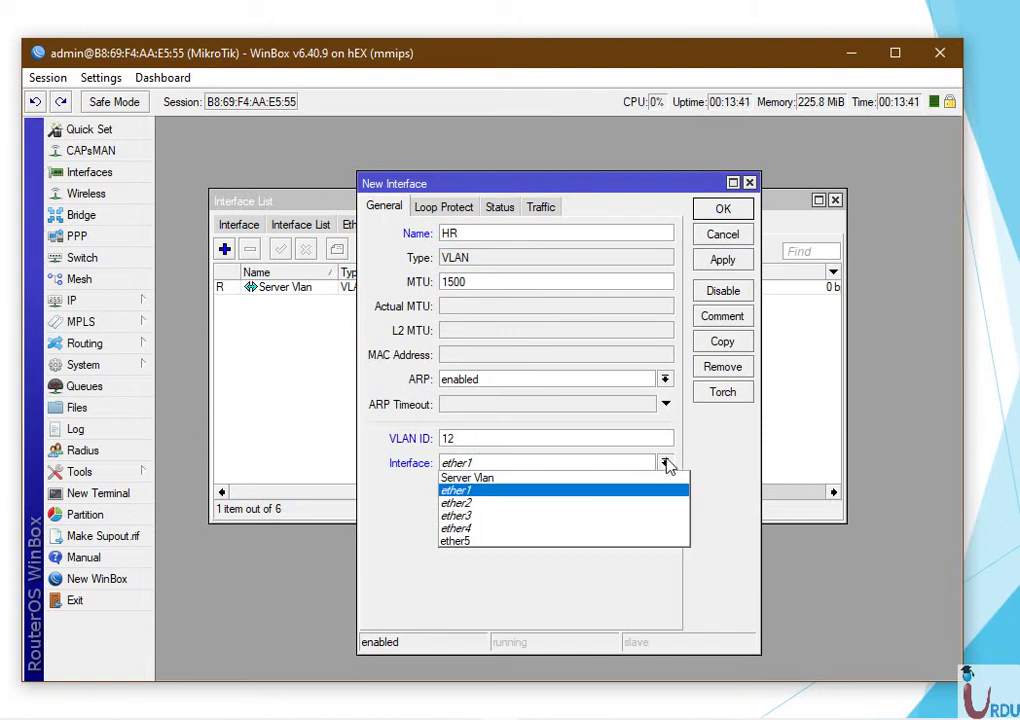
{"action": "left_click", "coordinate": [542, 541]}
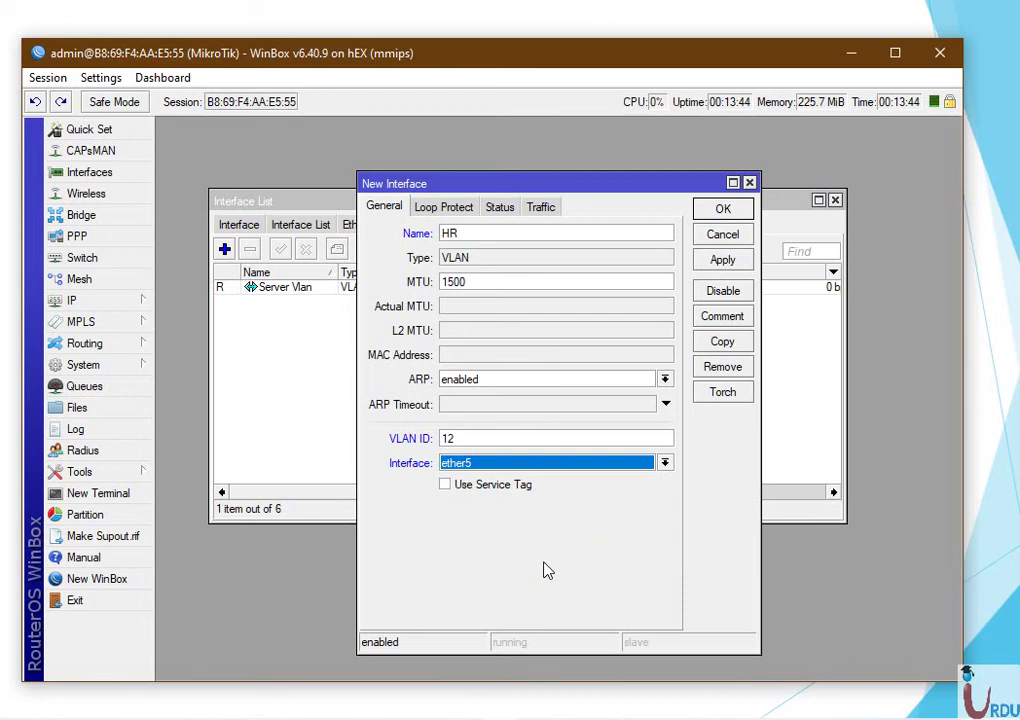
Change the HR interface's VLAN ID to 20 and save the interface without a comment.
{"action": "double_click", "coordinate": [447, 439]}
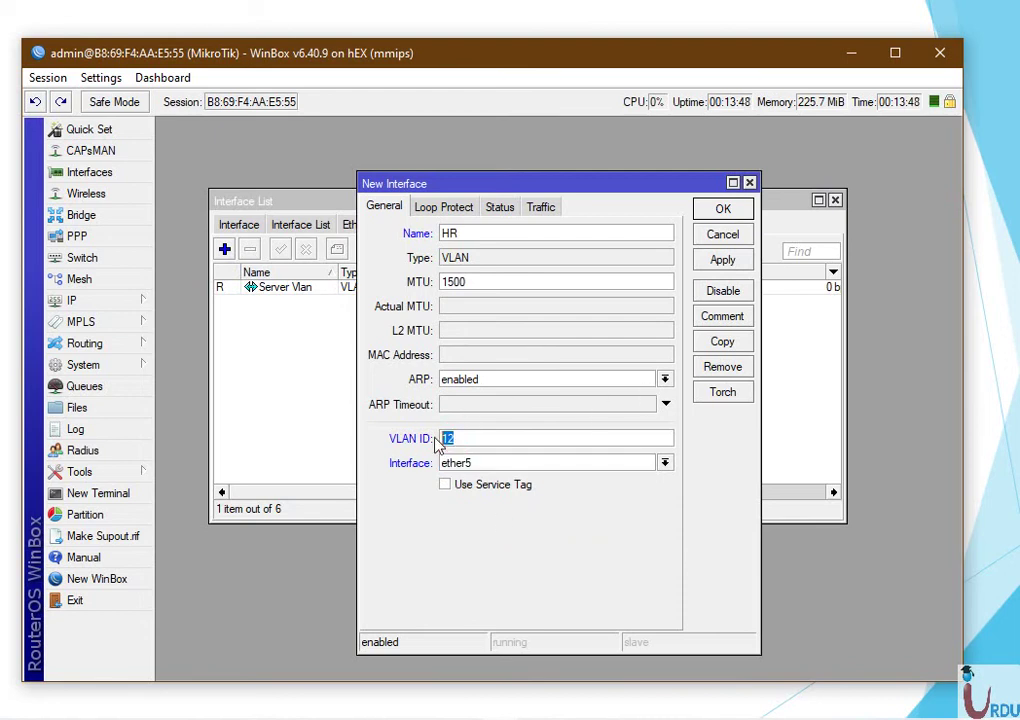
{"action": "type", "text": "20"}
{"action": "left_click", "coordinate": [722, 316]}
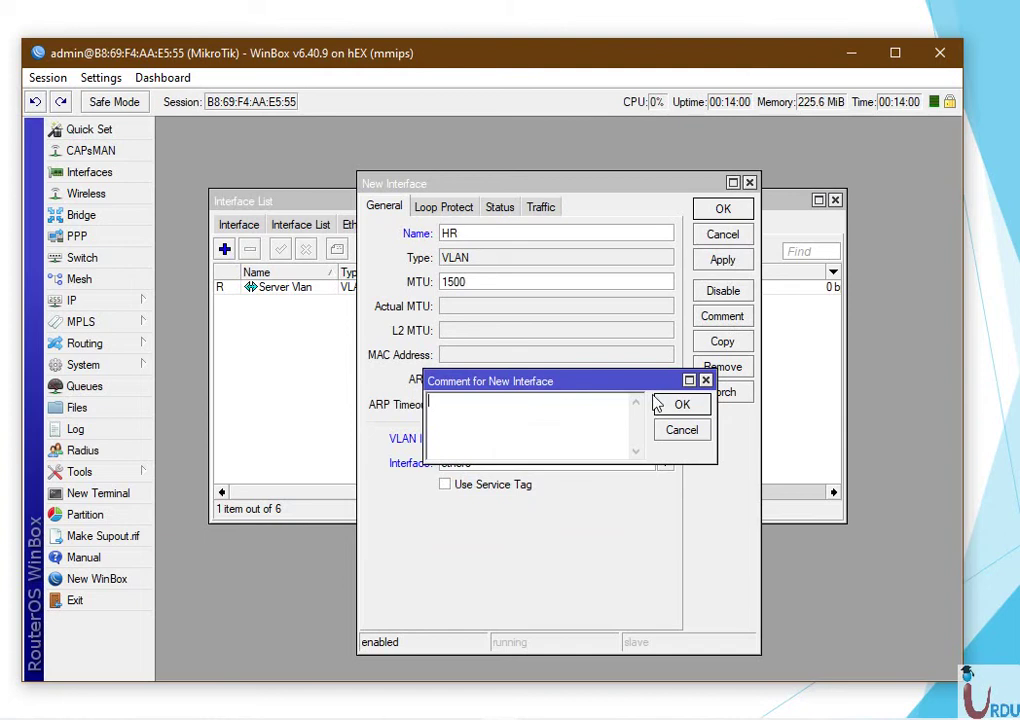
{"action": "left_click", "coordinate": [680, 430]}
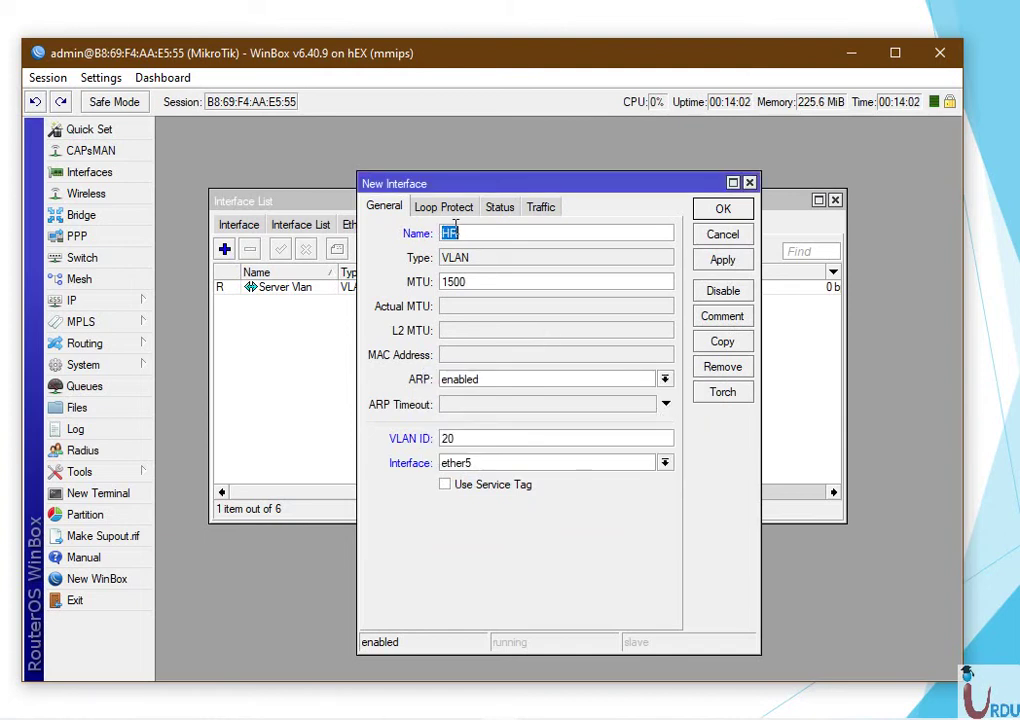
{"action": "left_click", "coordinate": [721, 262]}
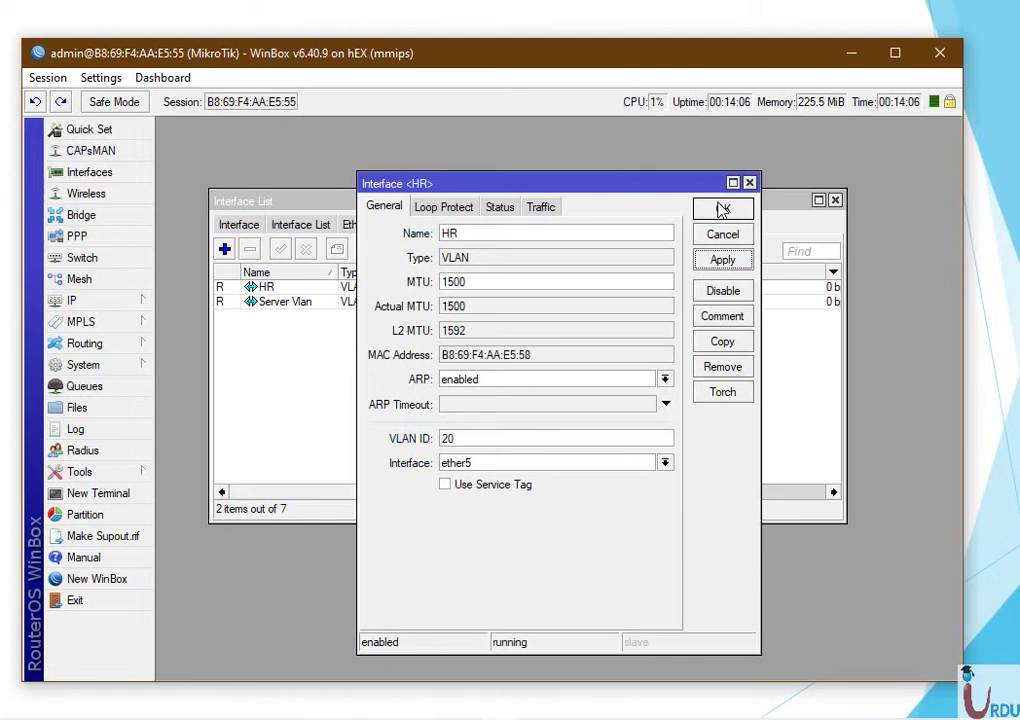
{"action": "left_click", "coordinate": [723, 209]}
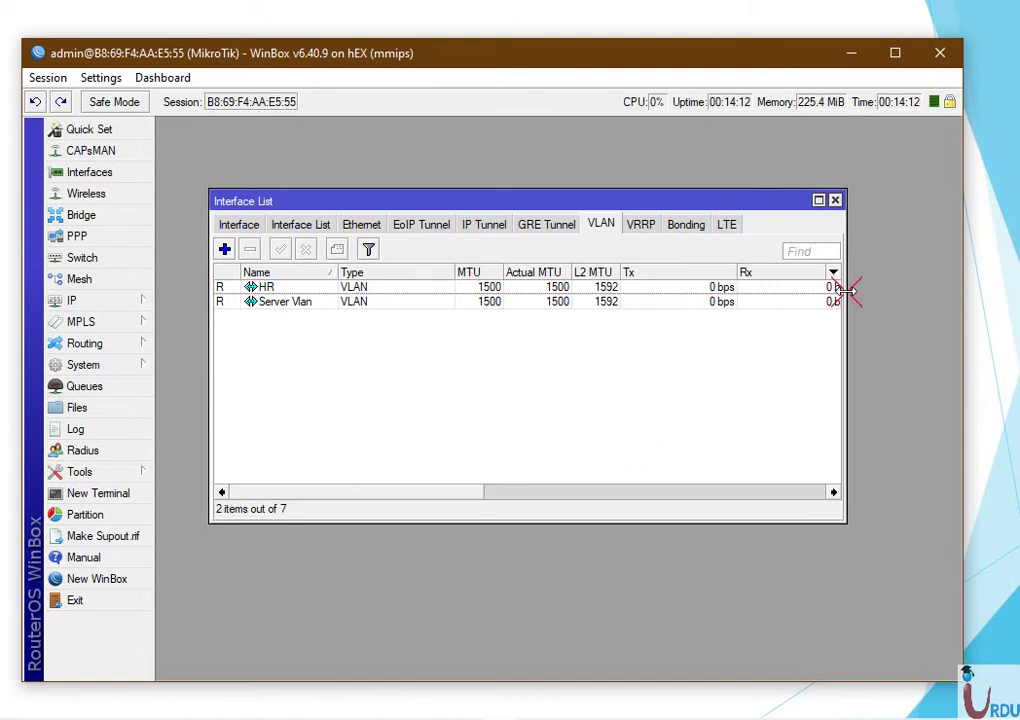
Check the VLAN ID and parent interface columns for both VLANs in the interface list.
{"action": "left_click_drag", "start_coordinate": [846, 290], "coordinate": [975, 300]}
{"action": "left_click_drag", "start_coordinate": [487, 501], "coordinate": [879, 500]}
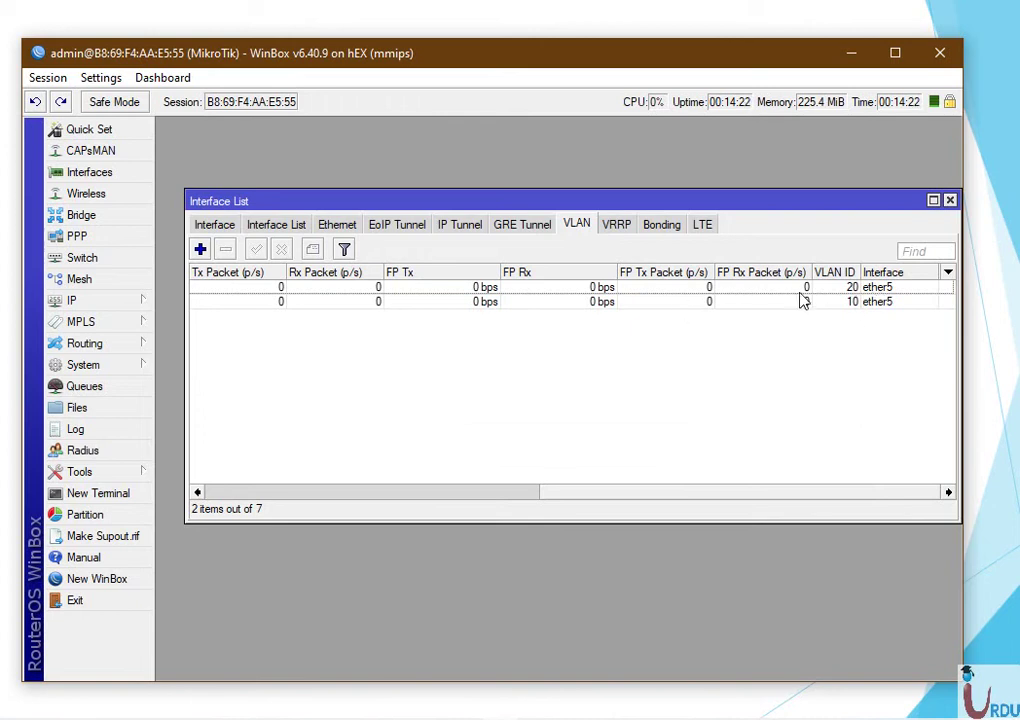
{"action": "left_click_drag", "start_coordinate": [551, 492], "coordinate": [173, 444]}
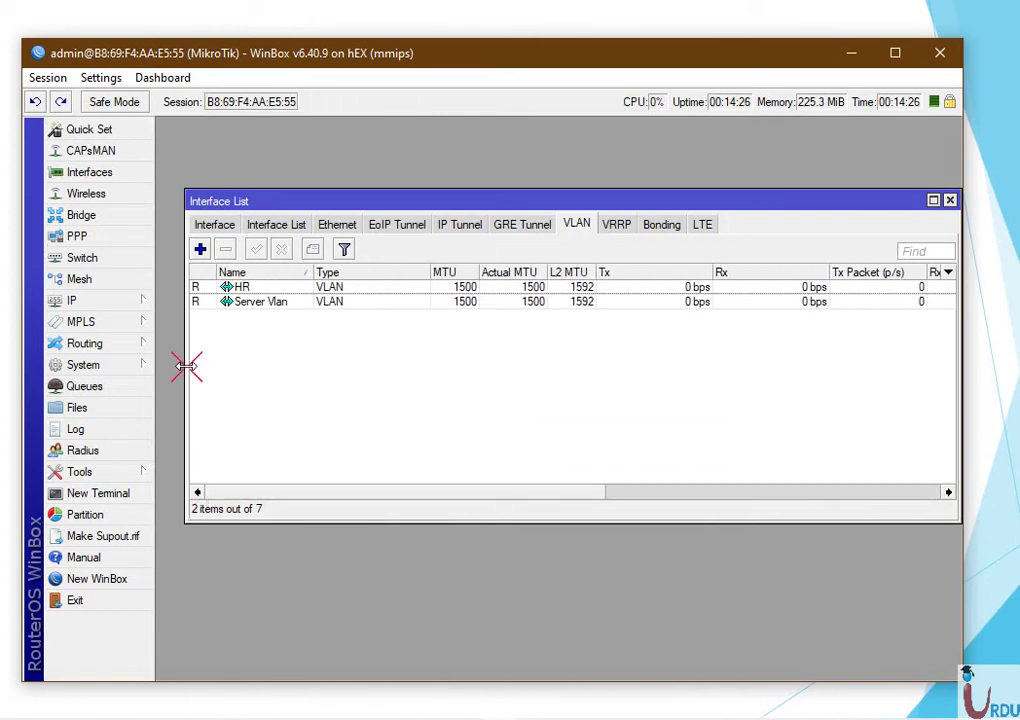
{"action": "left_click_drag", "start_coordinate": [184, 366], "coordinate": [341, 366]}
{"action": "left_click_drag", "start_coordinate": [527, 205], "coordinate": [411, 208]}
{"action": "left_click", "coordinate": [137, 308]}
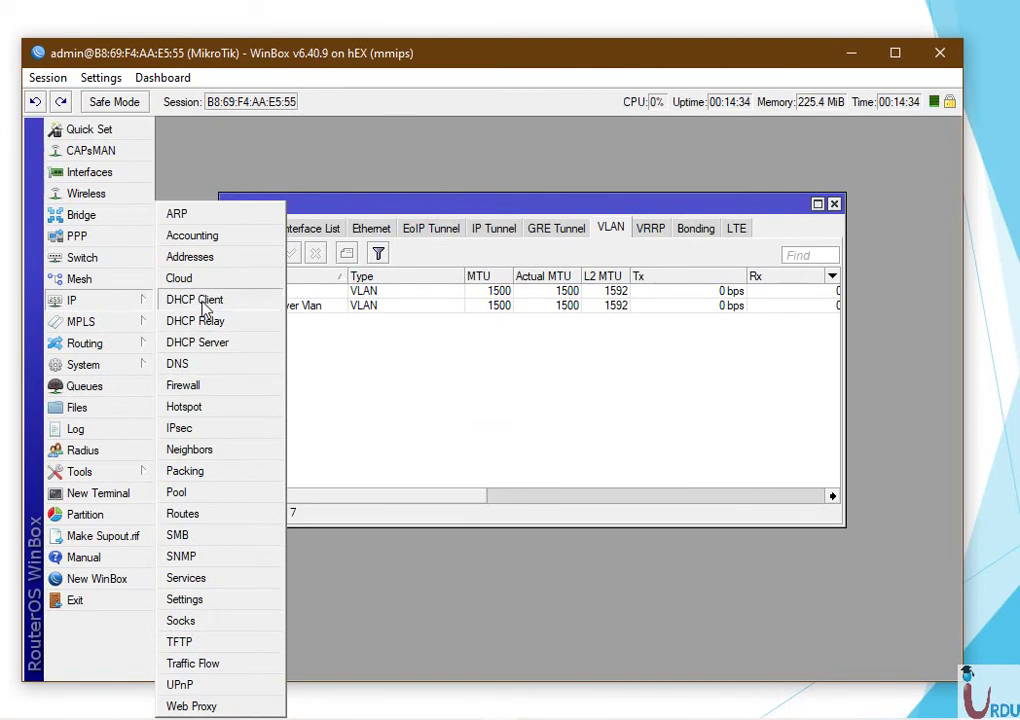
{"action": "left_click", "coordinate": [198, 494]}
{"action": "left_click", "coordinate": [363, 291]}
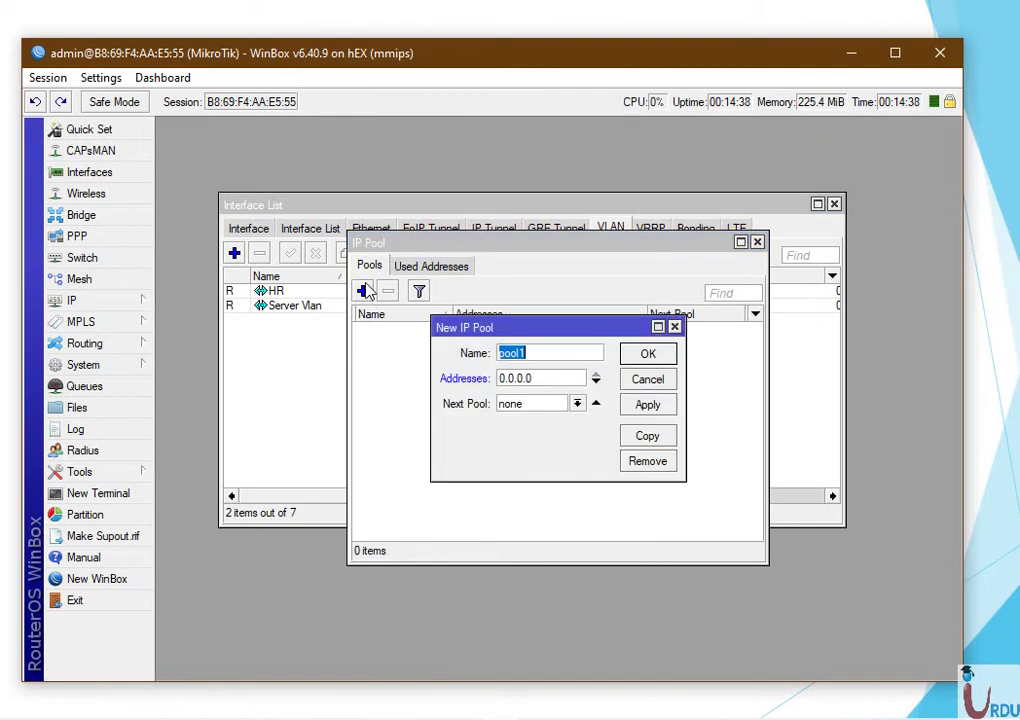
{"action": "left_click", "coordinate": [577, 403]}
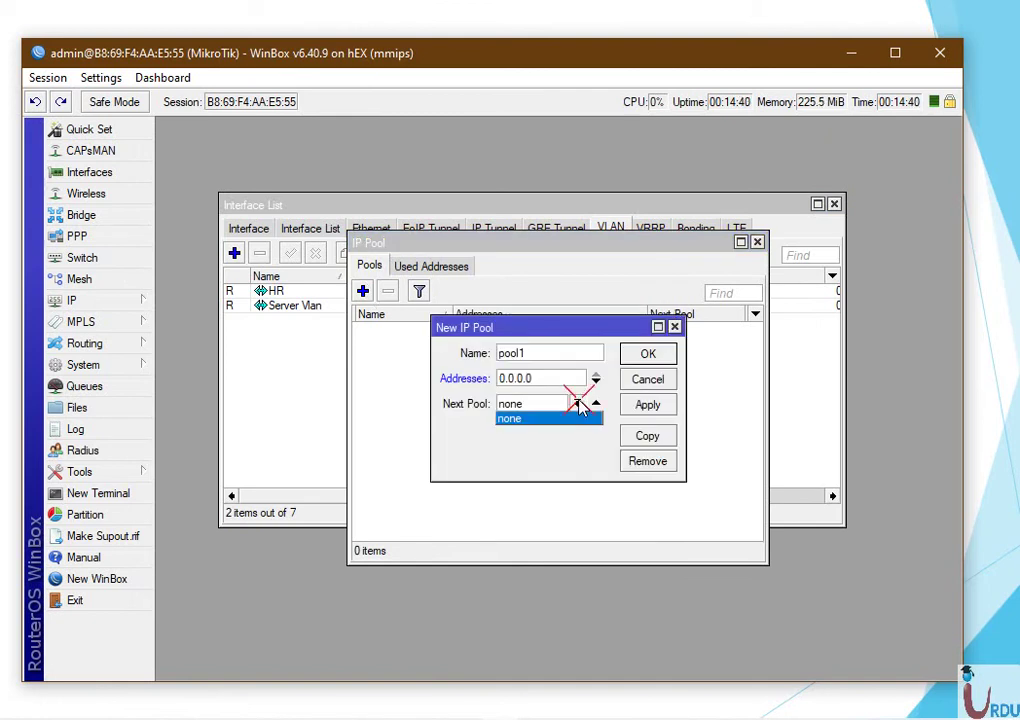
{"action": "left_click", "coordinate": [579, 403]}
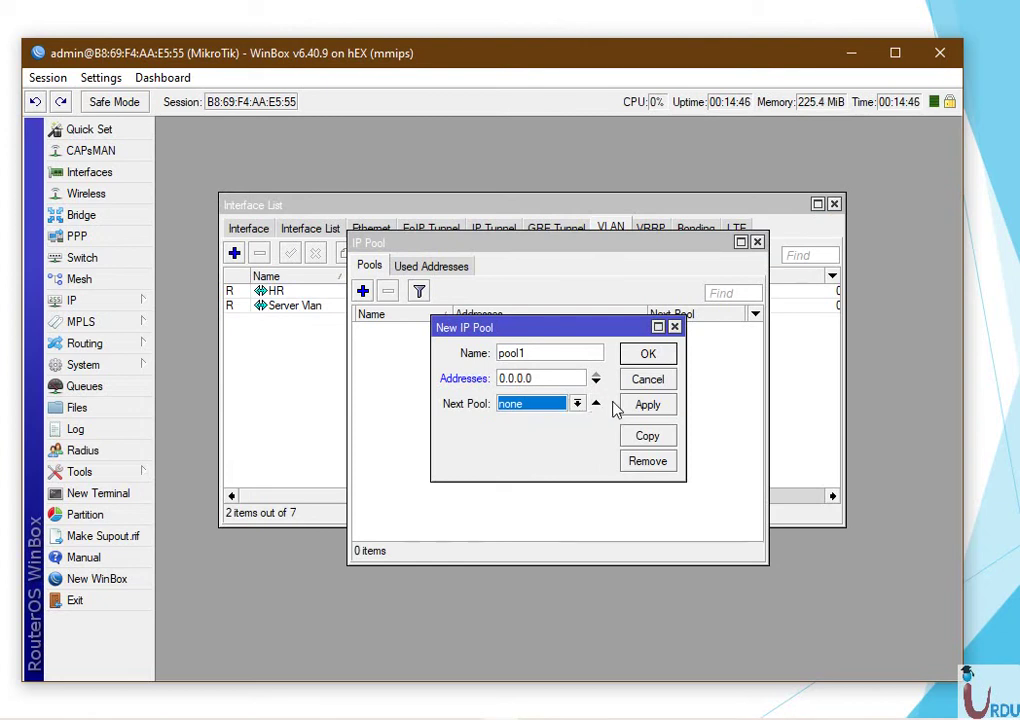
{"action": "left_click", "coordinate": [648, 381]}
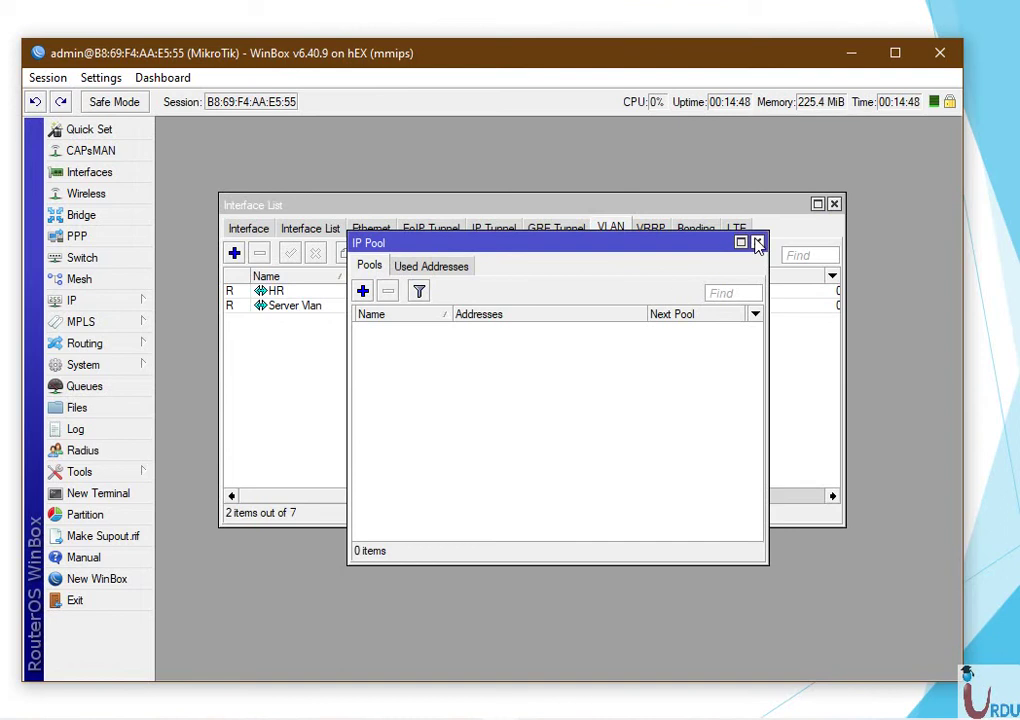
{"action": "left_click", "coordinate": [758, 243]}
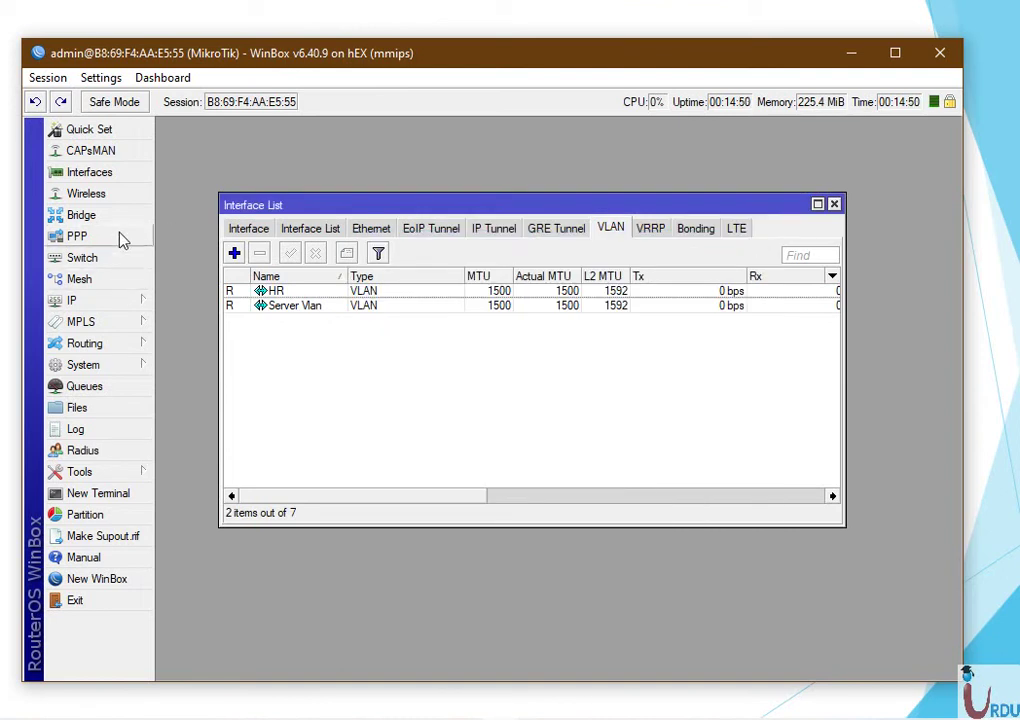
Add the IP address 10.10.10.1/25 to the Server Vlan interface and apply it.
{"action": "left_click", "coordinate": [126, 302]}
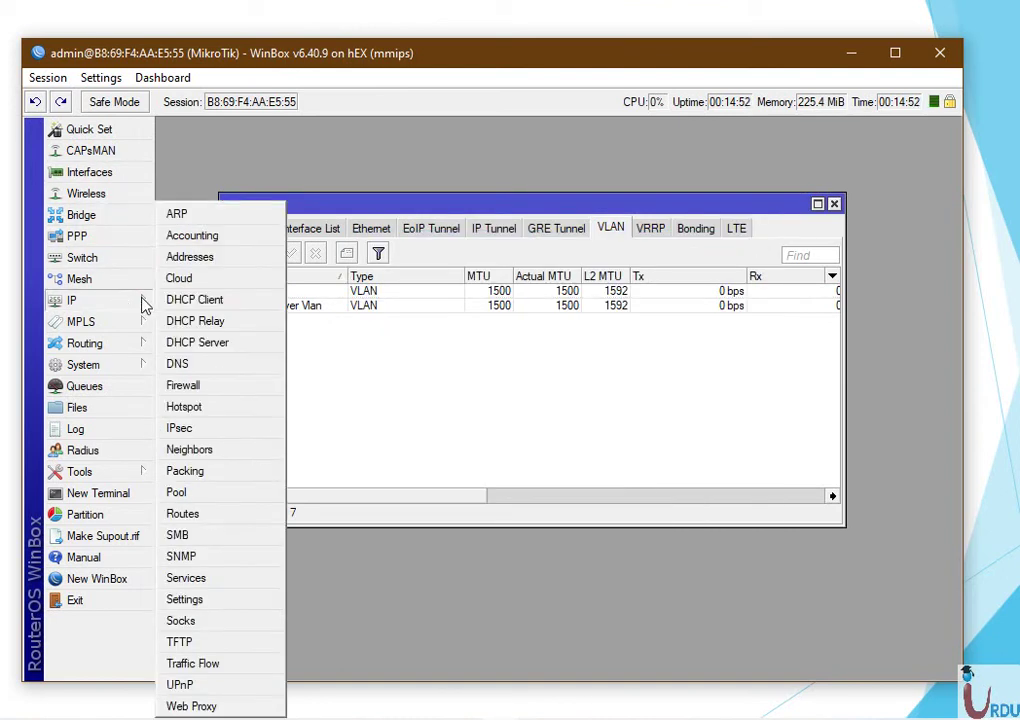
{"action": "left_click", "coordinate": [205, 258]}
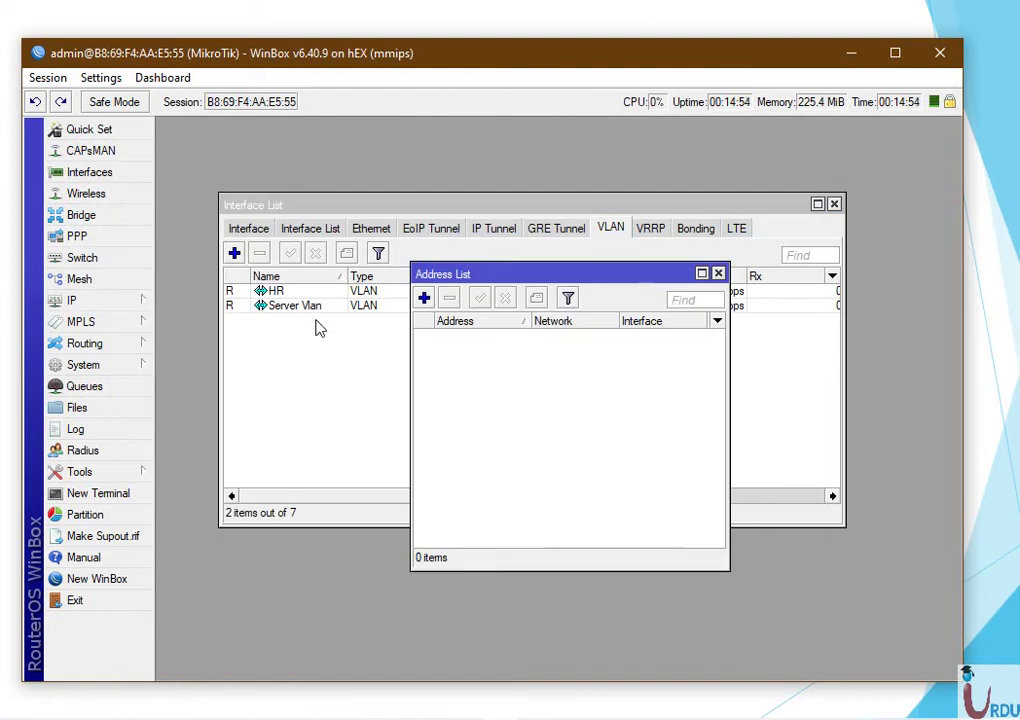
{"action": "left_click", "coordinate": [424, 298]}
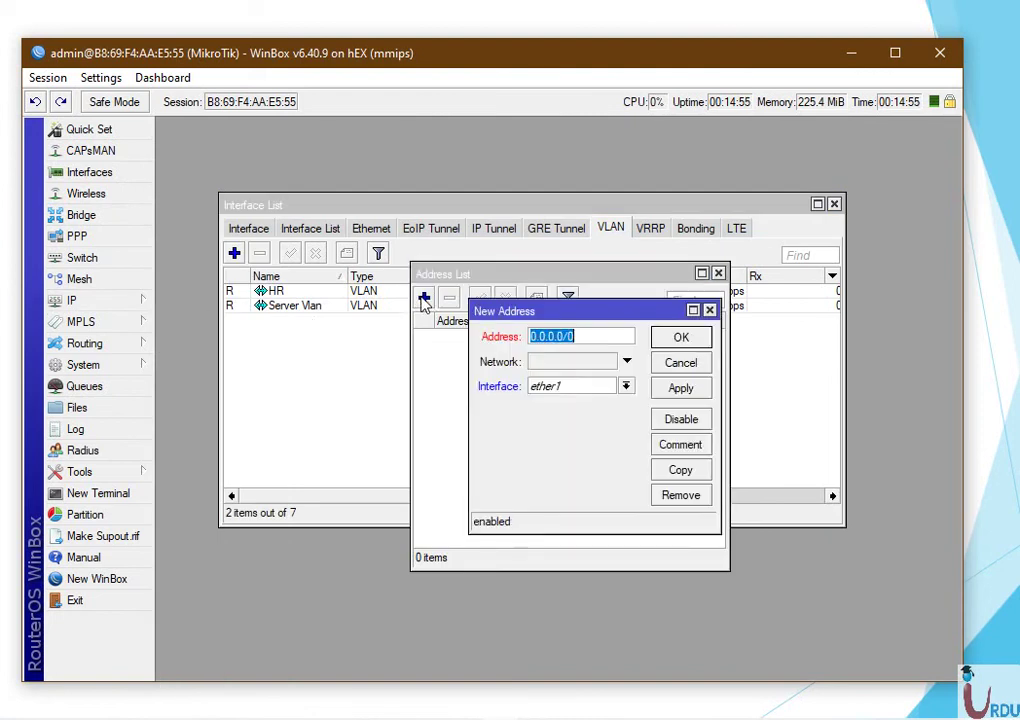
{"action": "left_click", "coordinate": [626, 387]}
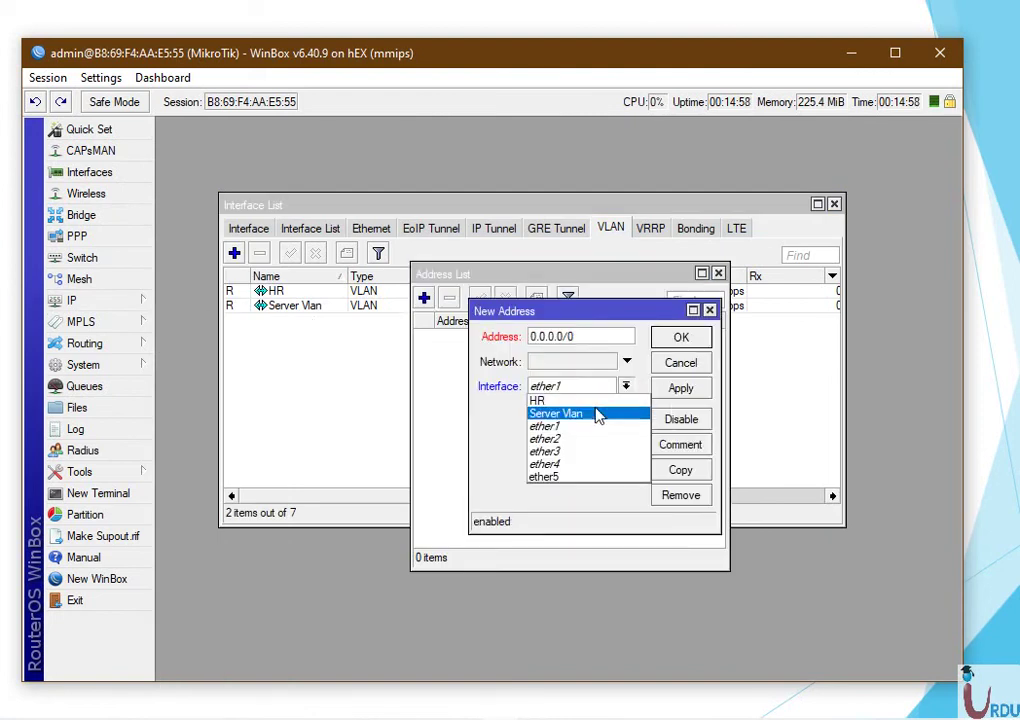
{"action": "left_click", "coordinate": [598, 413]}
{"action": "left_click", "coordinate": [578, 340]}
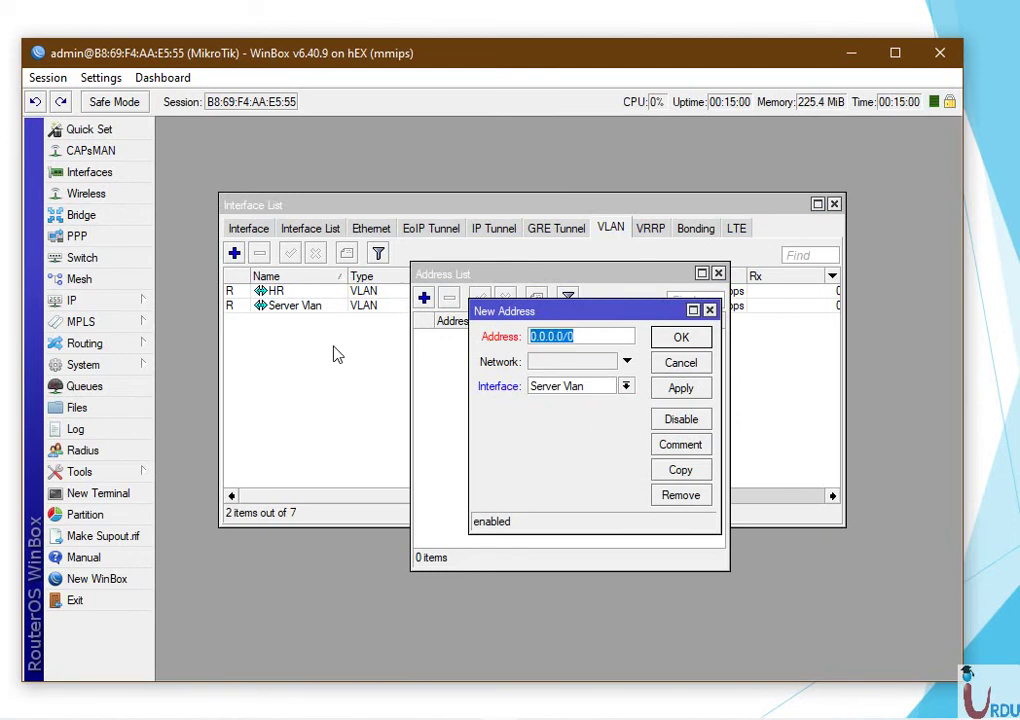
{"action": "type", "text": "10.10."}
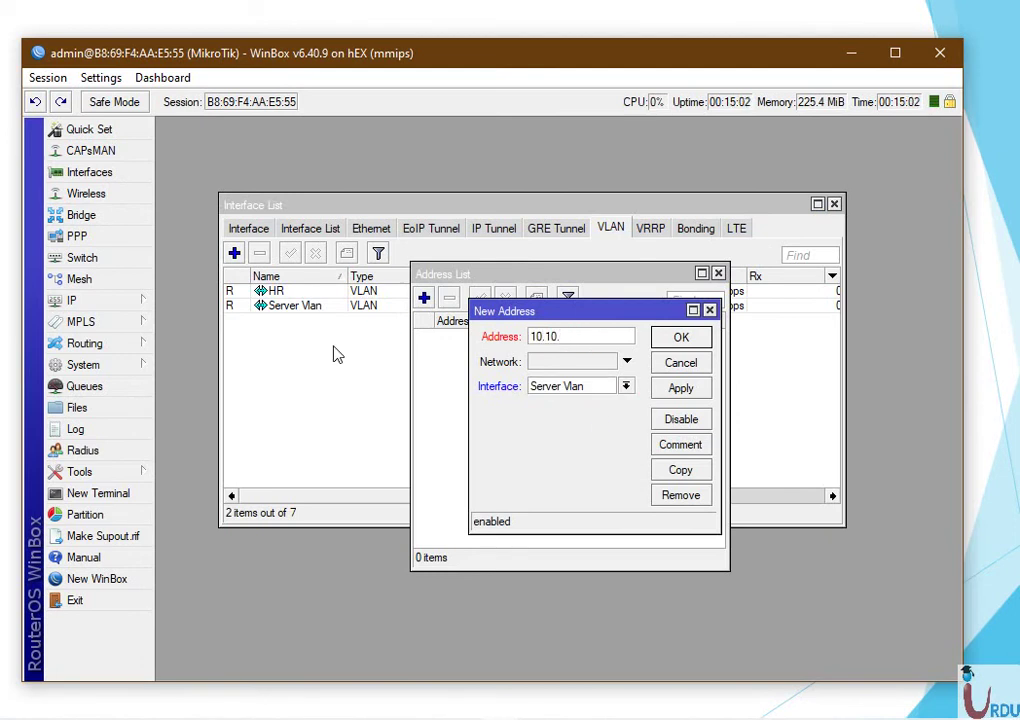
{"action": "type", "text": "10.1/25"}
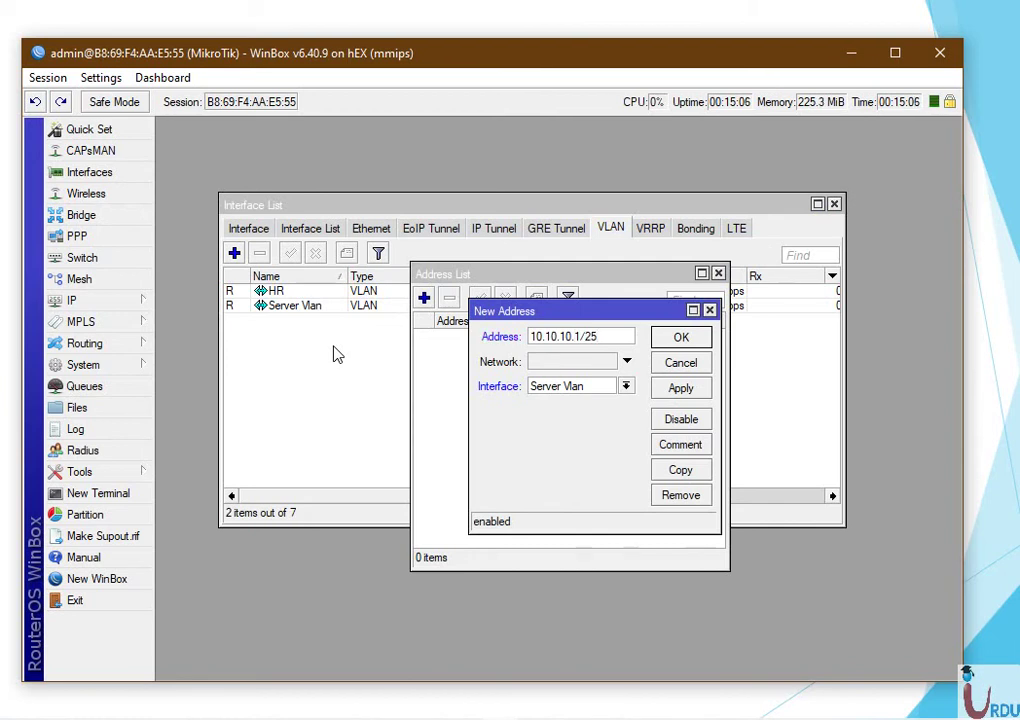
{"action": "left_click", "coordinate": [680, 388]}
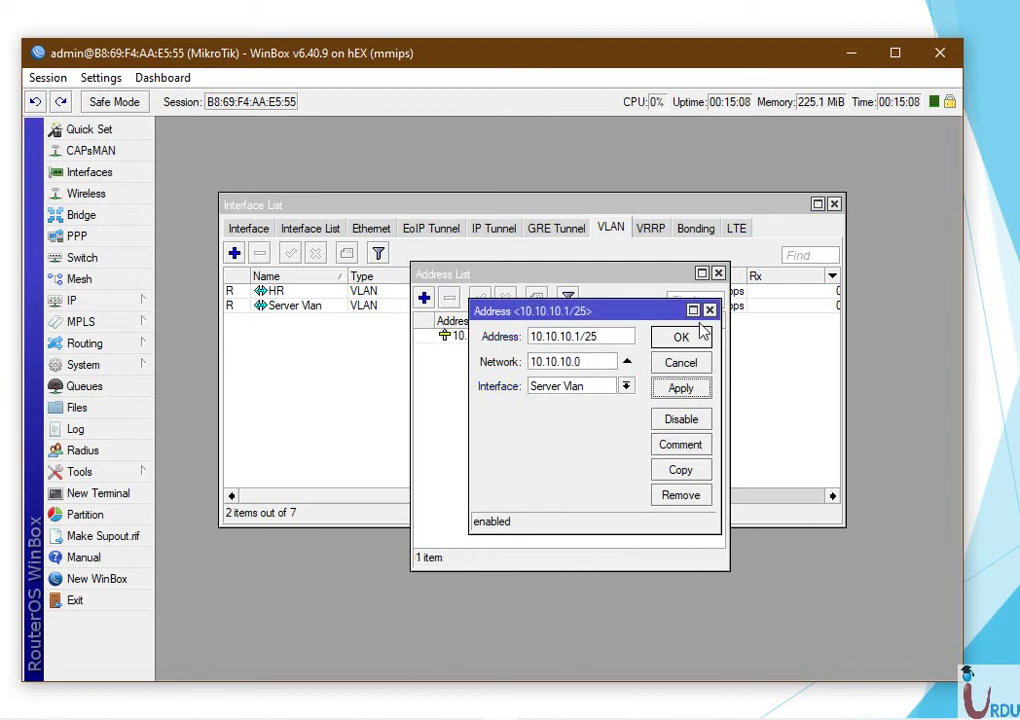
Change the Server Vlan interface's IP address to 10.10.10.1/24 and save it.
{"action": "left_click", "coordinate": [698, 337]}
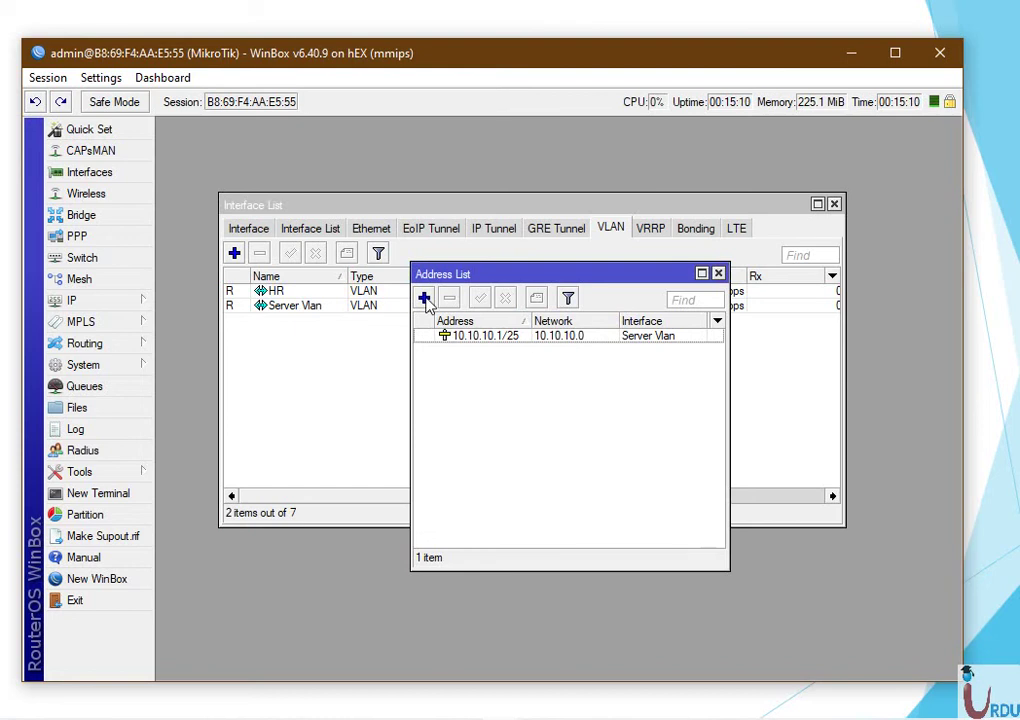
{"action": "double_click", "coordinate": [483, 335]}
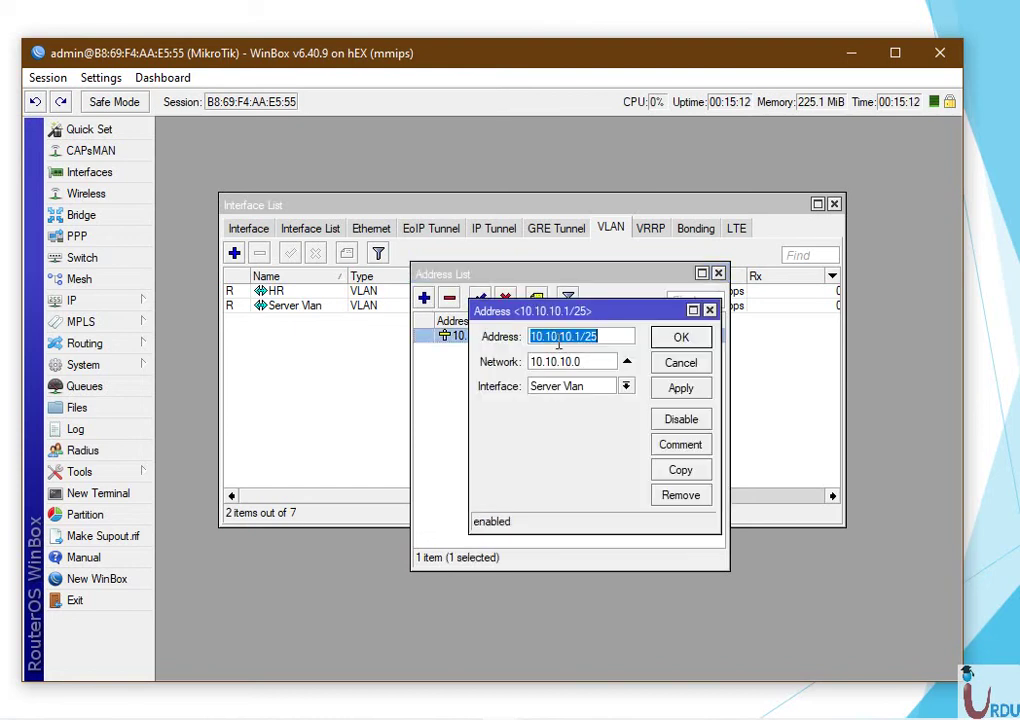
{"action": "left_click", "coordinate": [604, 336]}
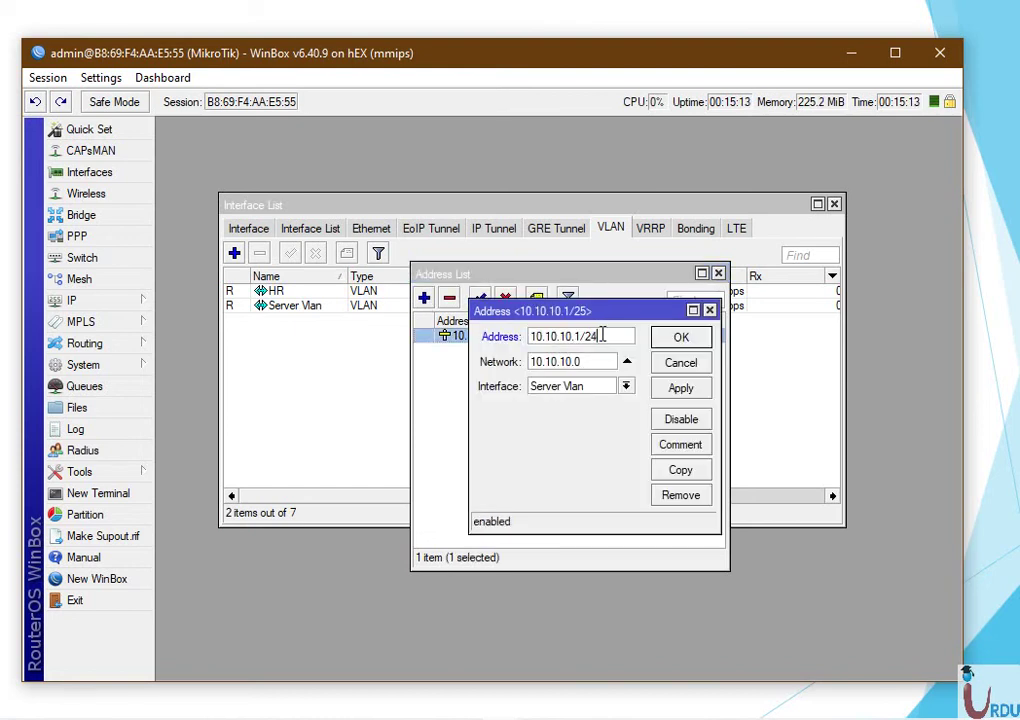
{"action": "left_click", "coordinate": [681, 337]}
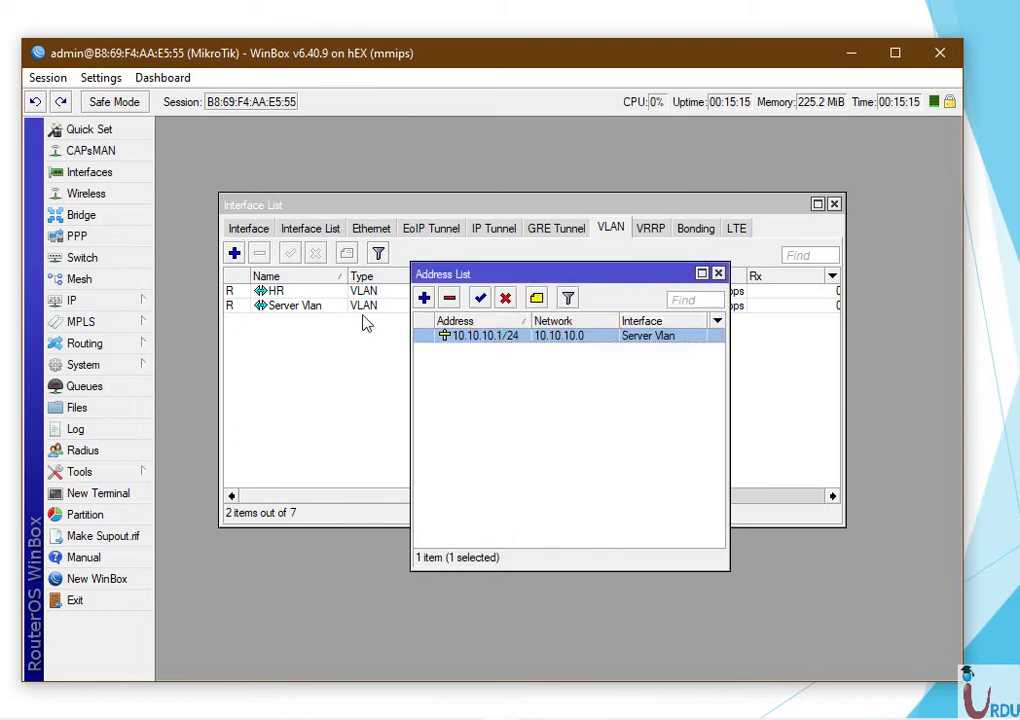
Add the IP address 10.10.20.1/24 to the HR VLAN interface and save it.
{"action": "left_click", "coordinate": [424, 298]}
{"action": "left_click", "coordinate": [625, 387]}
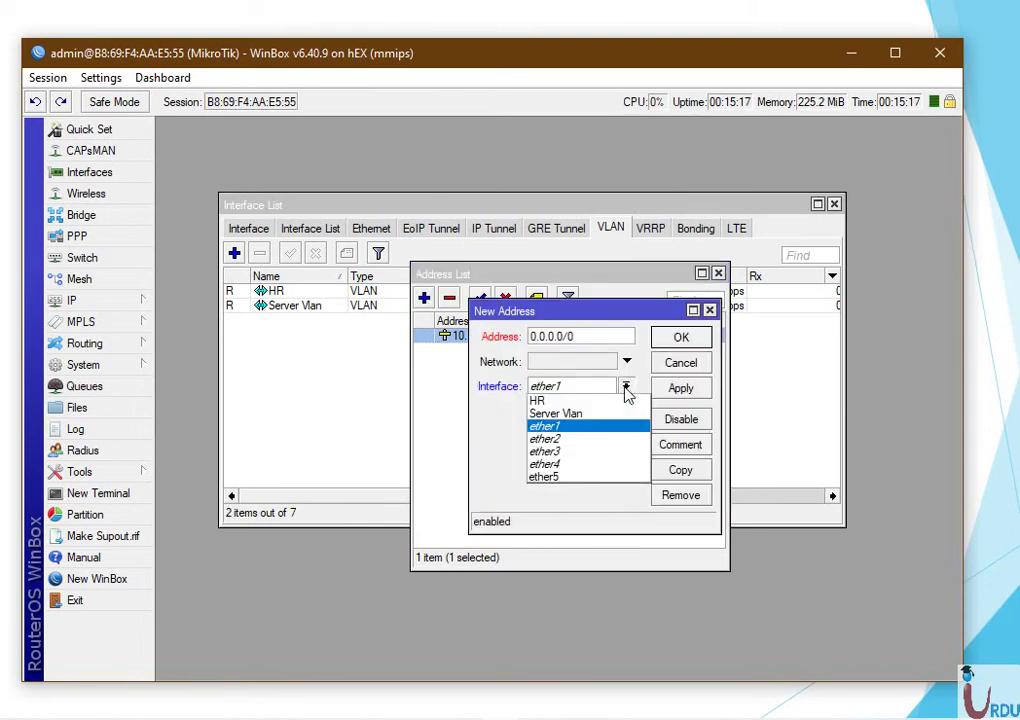
{"action": "left_click", "coordinate": [622, 401]}
{"action": "left_click_drag", "start_coordinate": [601, 337], "coordinate": [495, 343]}
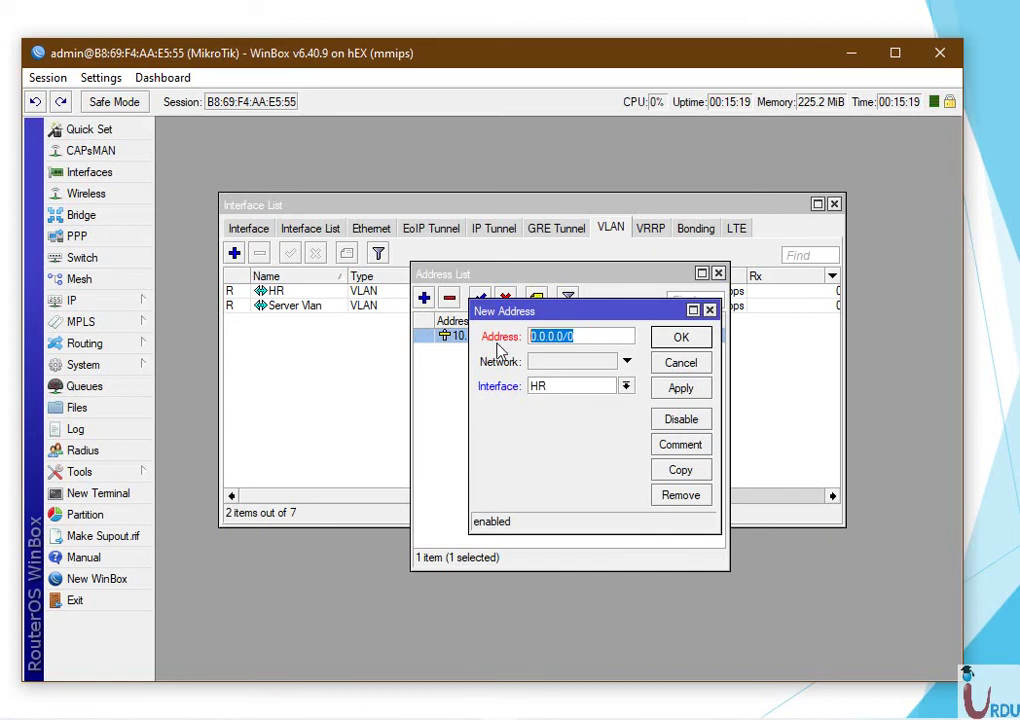
{"action": "type", "text": "10.10.20.1"}
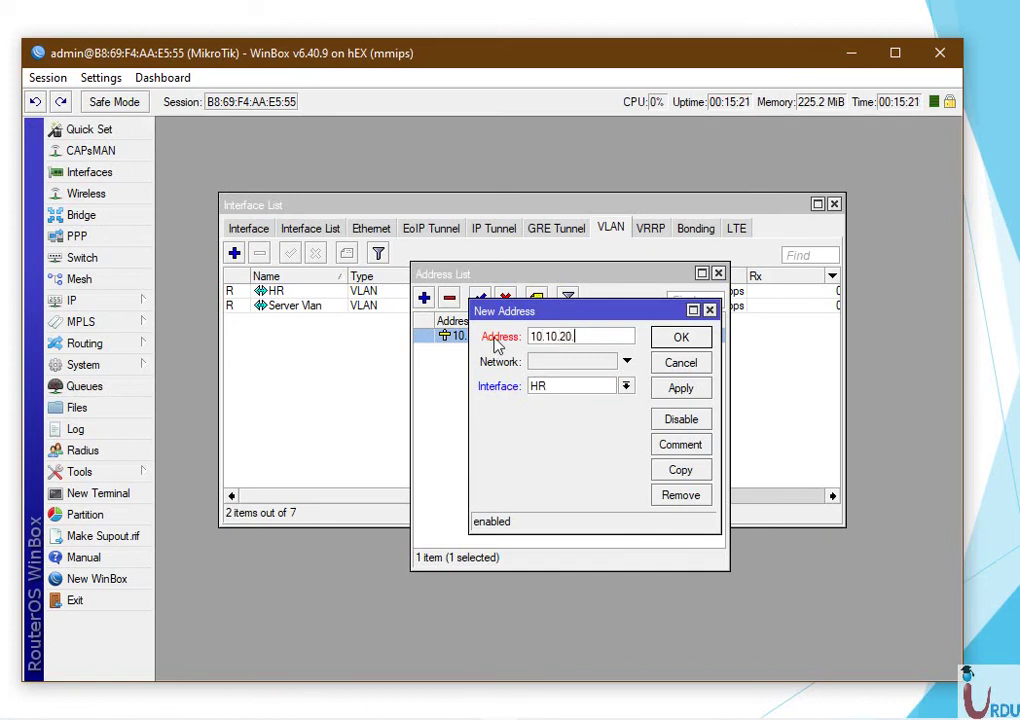
{"action": "type", "text": "/24"}
{"action": "left_click", "coordinate": [680, 389]}
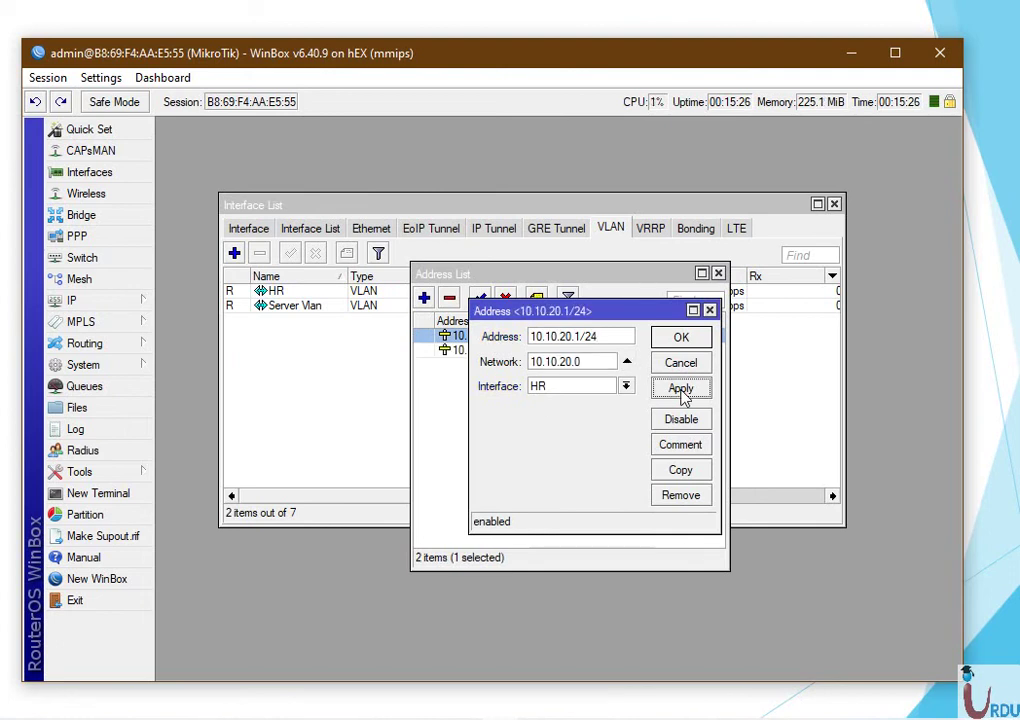
{"action": "left_click", "coordinate": [681, 340]}
Add the IP address 192.168.10.1/24 to the ether5 interface and save it.
{"action": "left_click", "coordinate": [424, 298]}
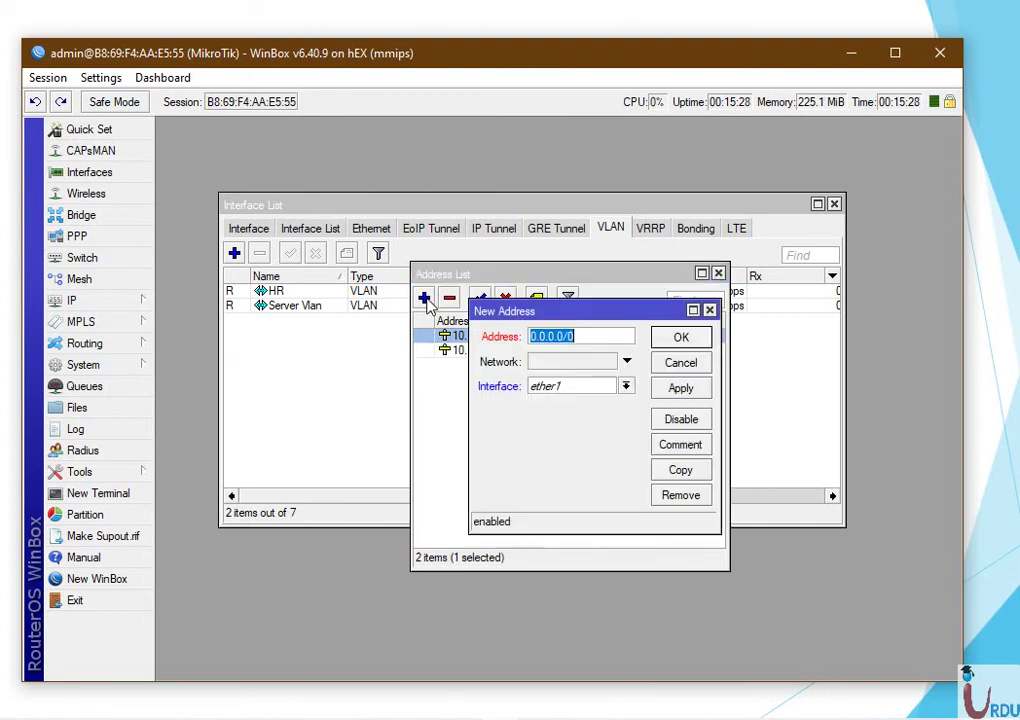
{"action": "left_click", "coordinate": [627, 388]}
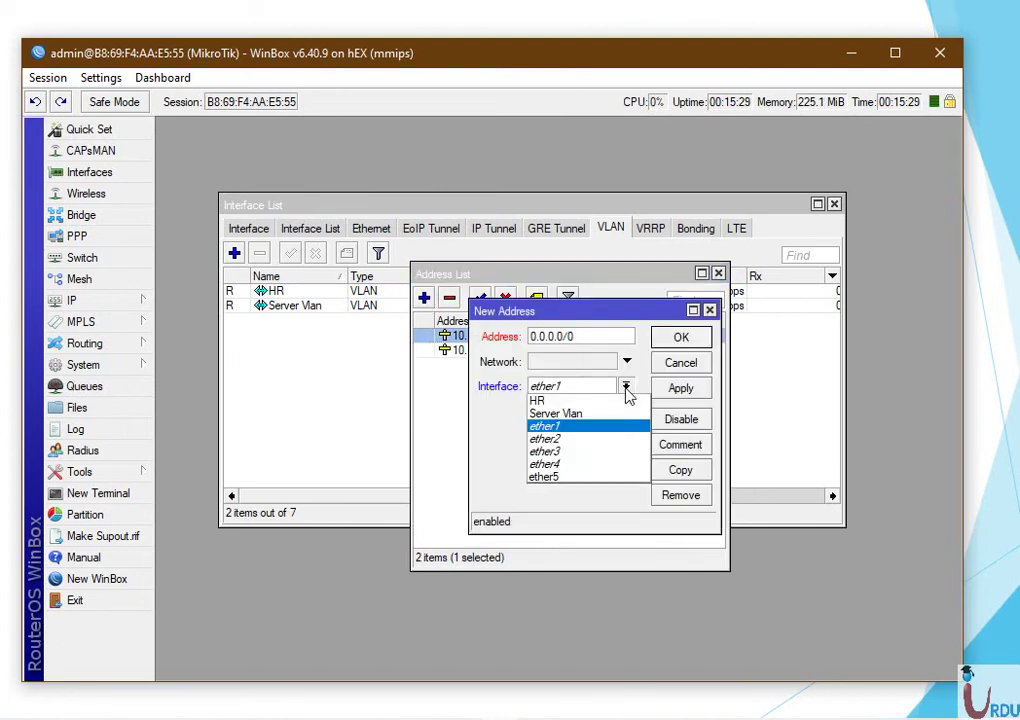
{"action": "left_click", "coordinate": [618, 478]}
{"action": "key", "text": "shift+Tab"}
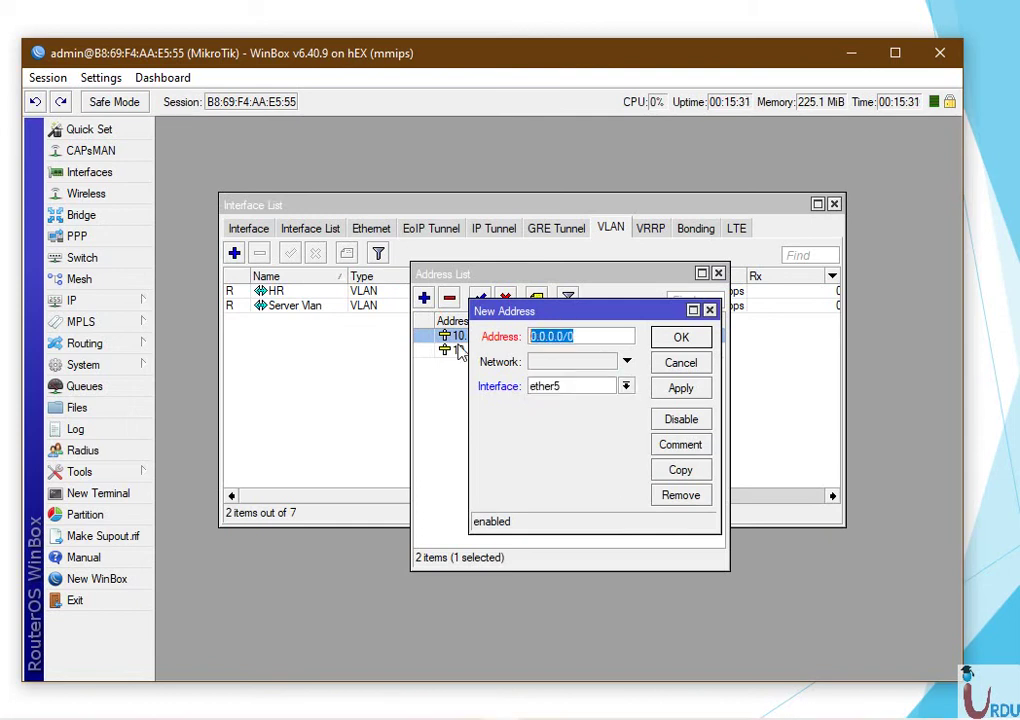
{"action": "type", "text": "192."}
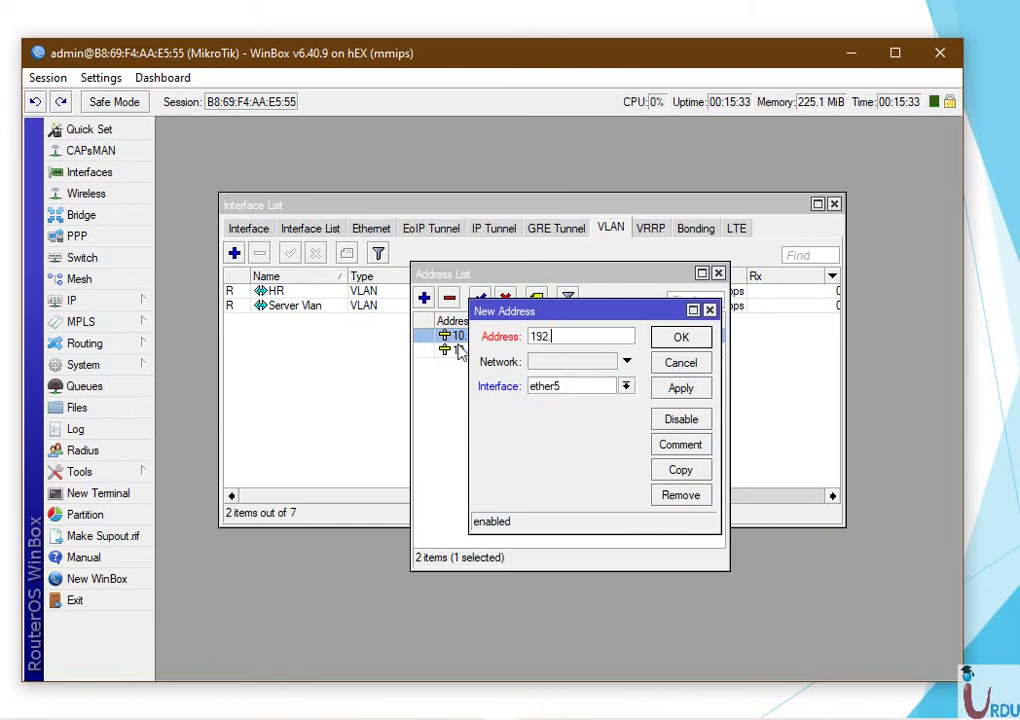
{"action": "type", "text": "168.10."}
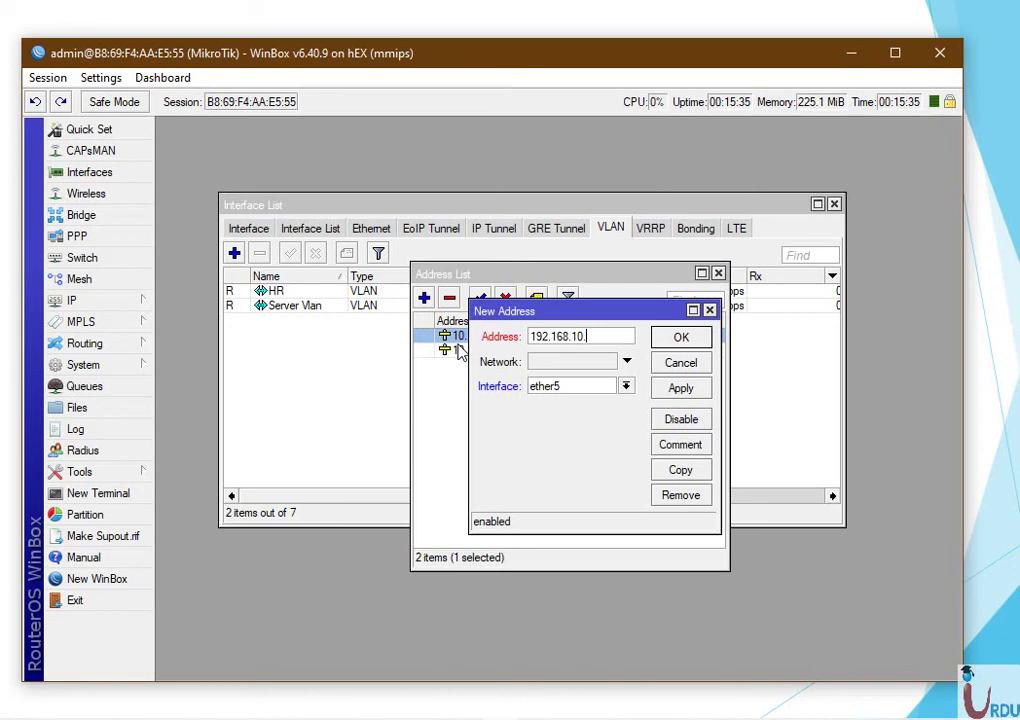
{"action": "type", "text": "1/24"}
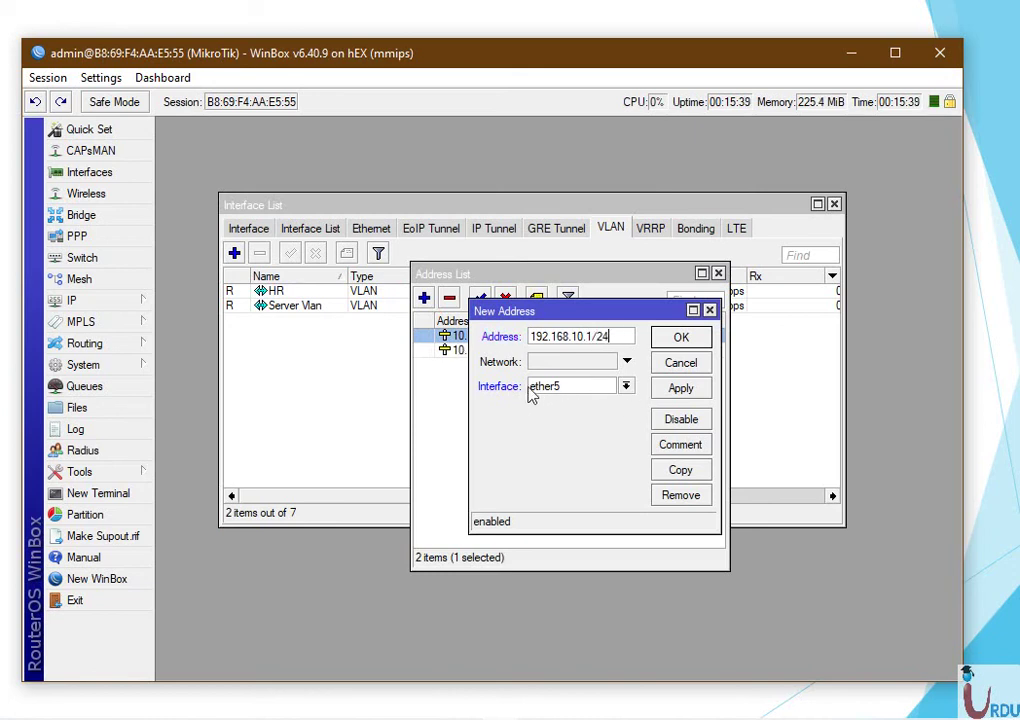
{"action": "left_click", "coordinate": [679, 388]}
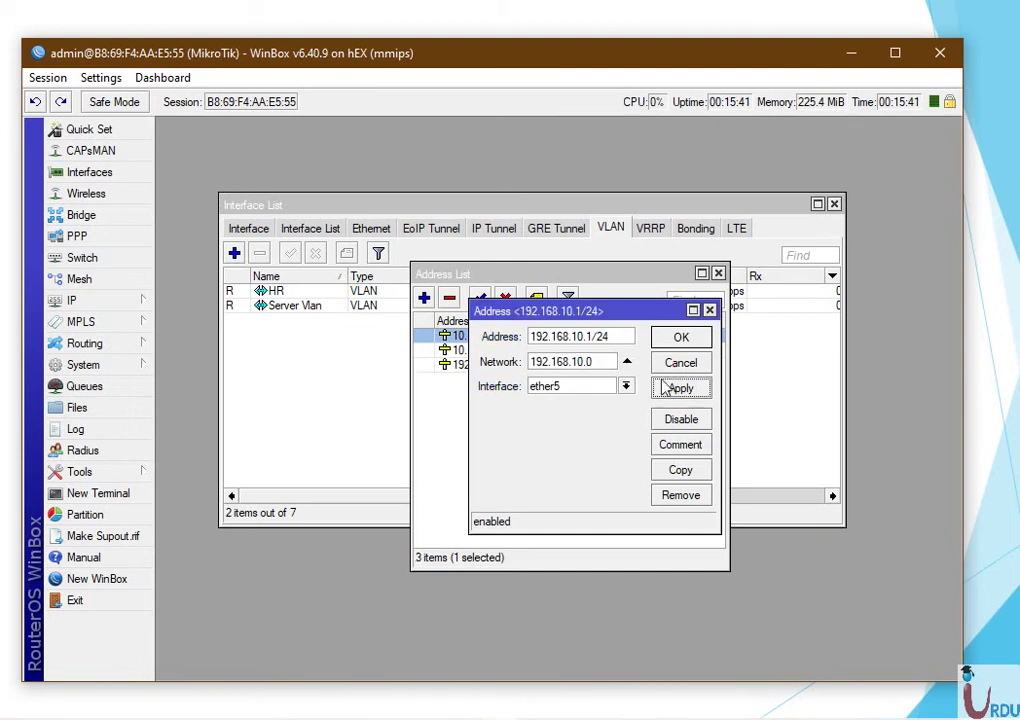
{"action": "left_click", "coordinate": [677, 340]}
Review the assigned addresses and close both the address list and the interface list.
{"action": "left_click_drag", "start_coordinate": [625, 275], "coordinate": [497, 236]}
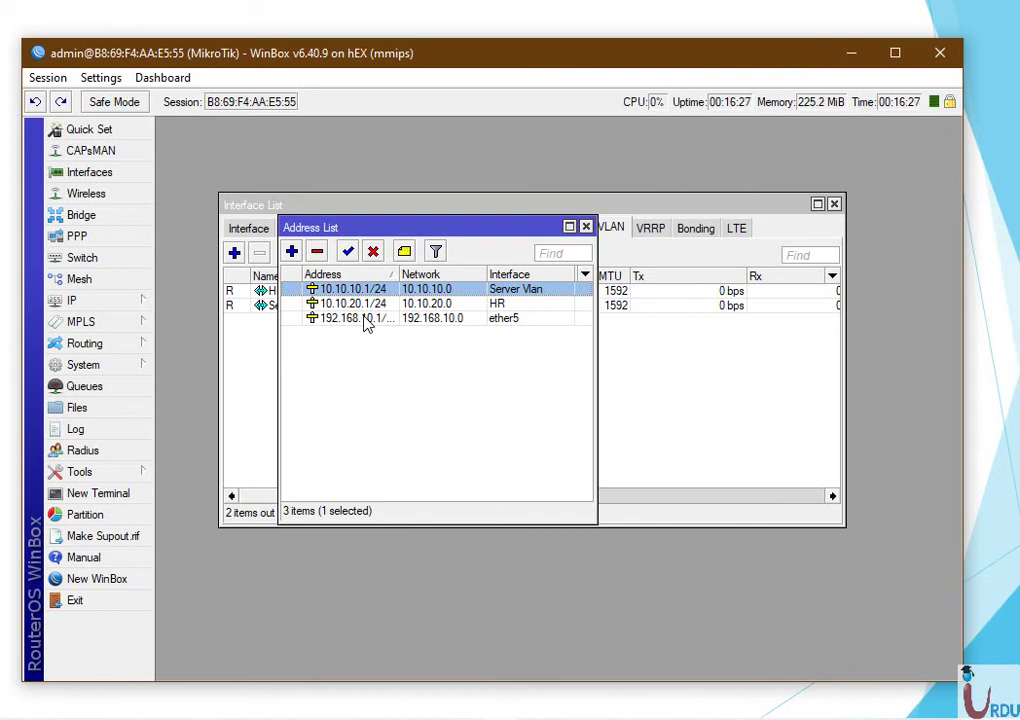
{"action": "left_click", "coordinate": [586, 228]}
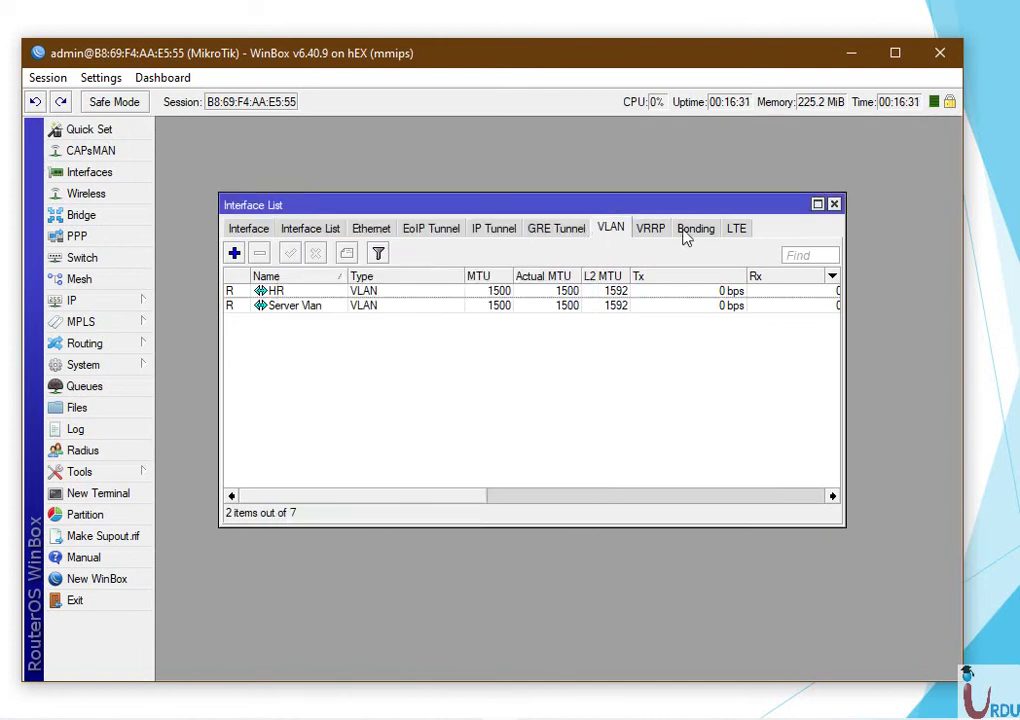
{"action": "left_click", "coordinate": [834, 205]}
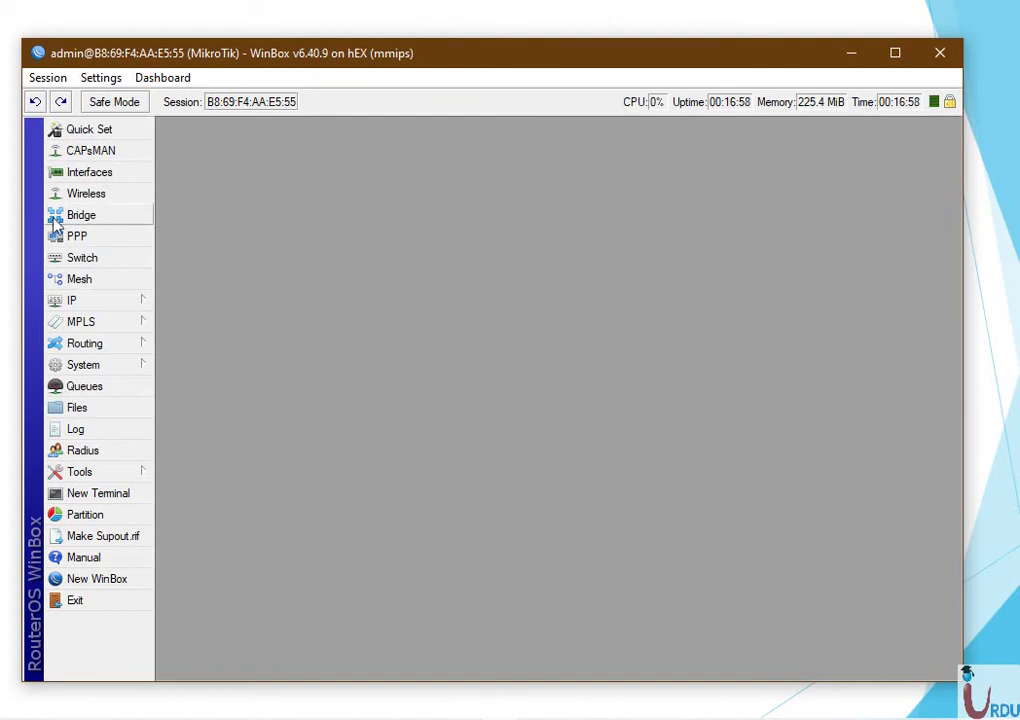
Create a new bridge interface named "LAN" with the default settings and save it.
{"action": "left_click", "coordinate": [98, 222]}
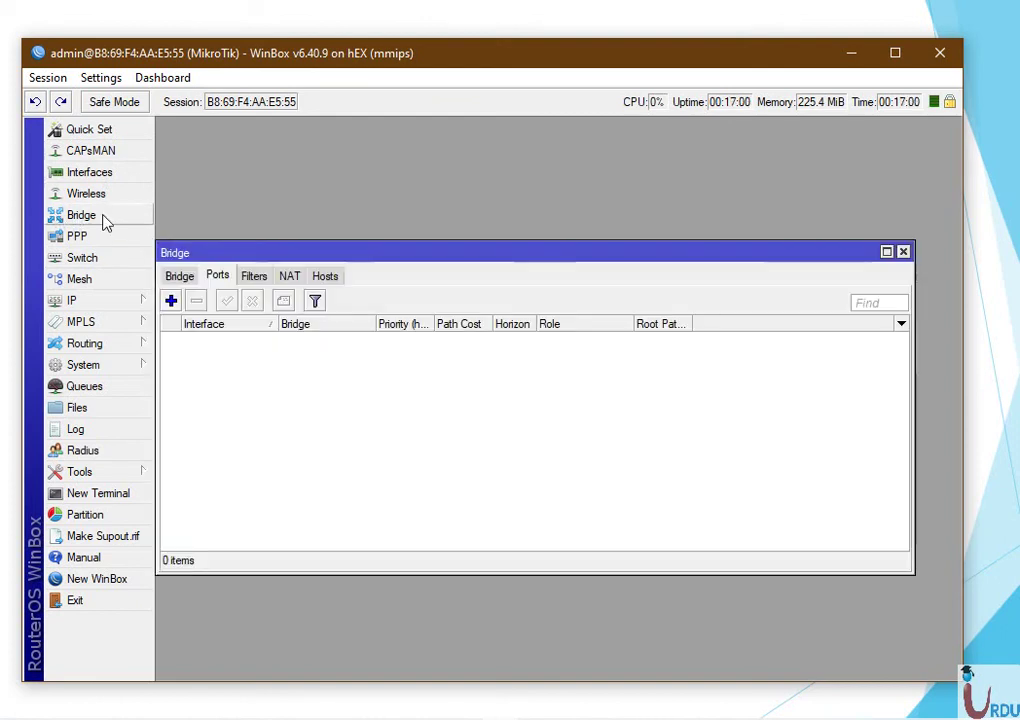
{"action": "left_click_drag", "start_coordinate": [223, 250], "coordinate": [262, 234]}
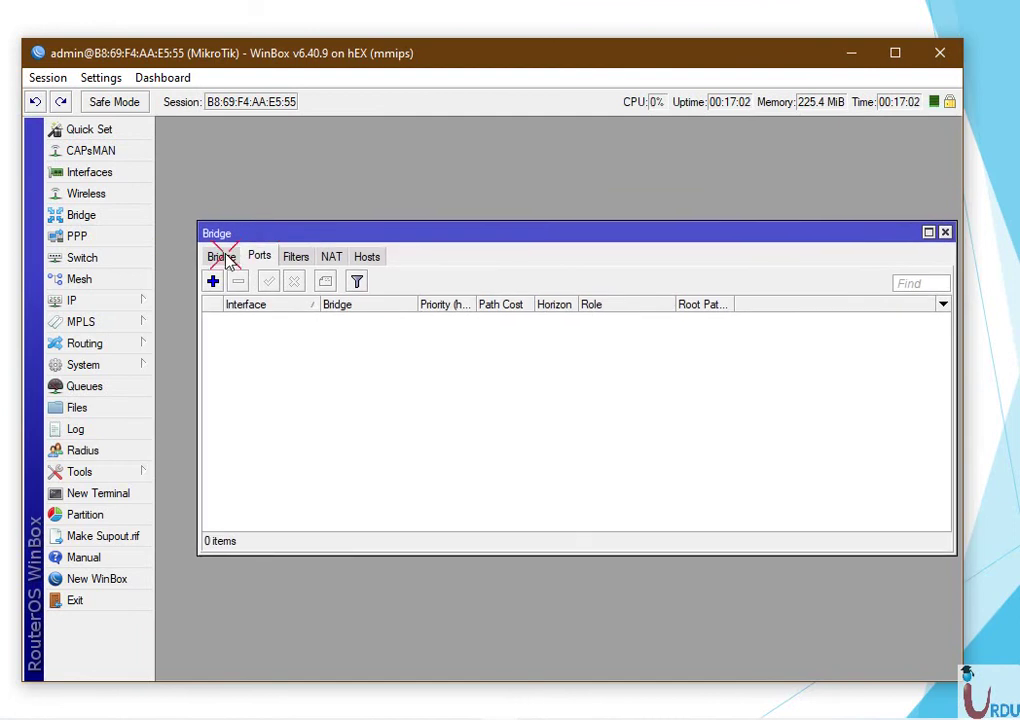
{"action": "left_click", "coordinate": [221, 256]}
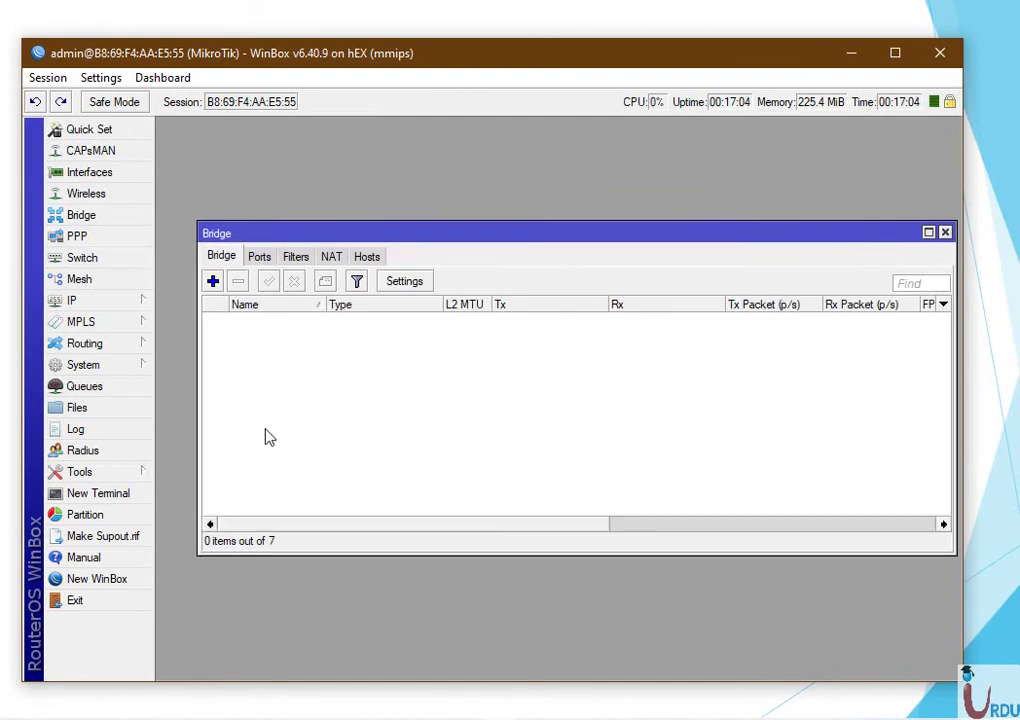
{"action": "left_click", "coordinate": [212, 282]}
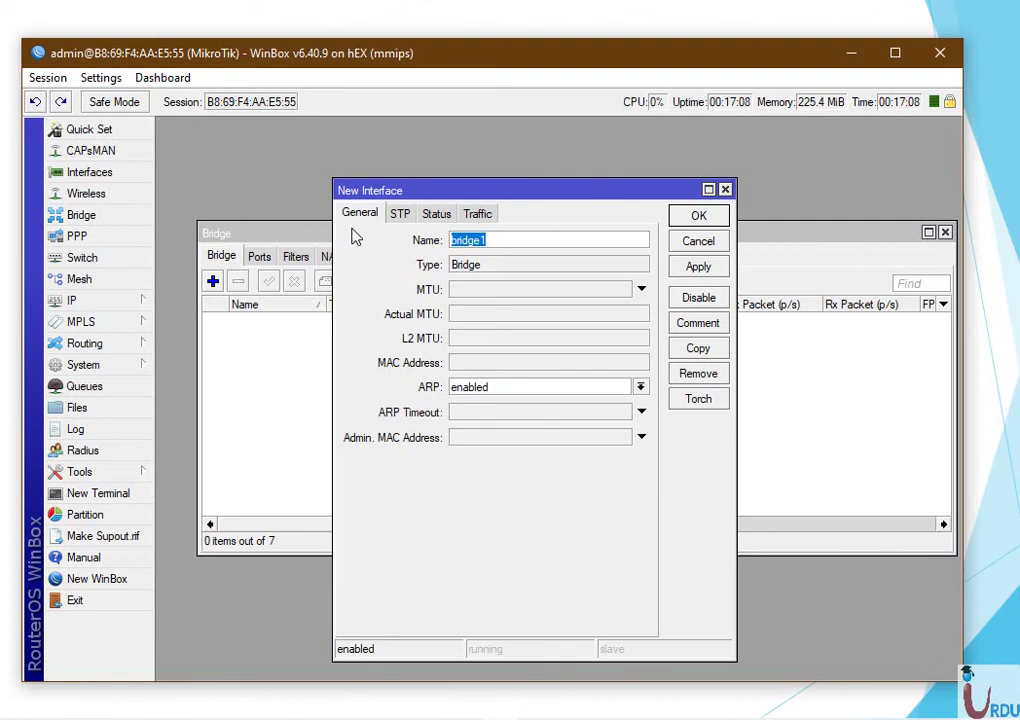
{"action": "key", "text": "BackSpace"}
{"action": "type", "text": "LAN"}
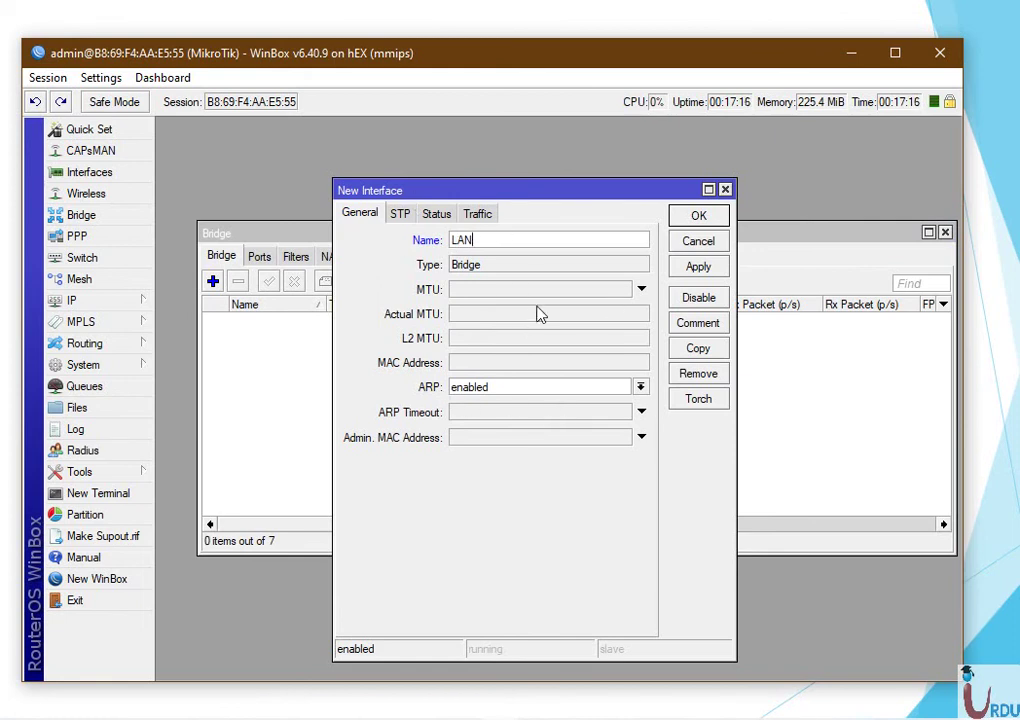
{"action": "left_click", "coordinate": [692, 268]}
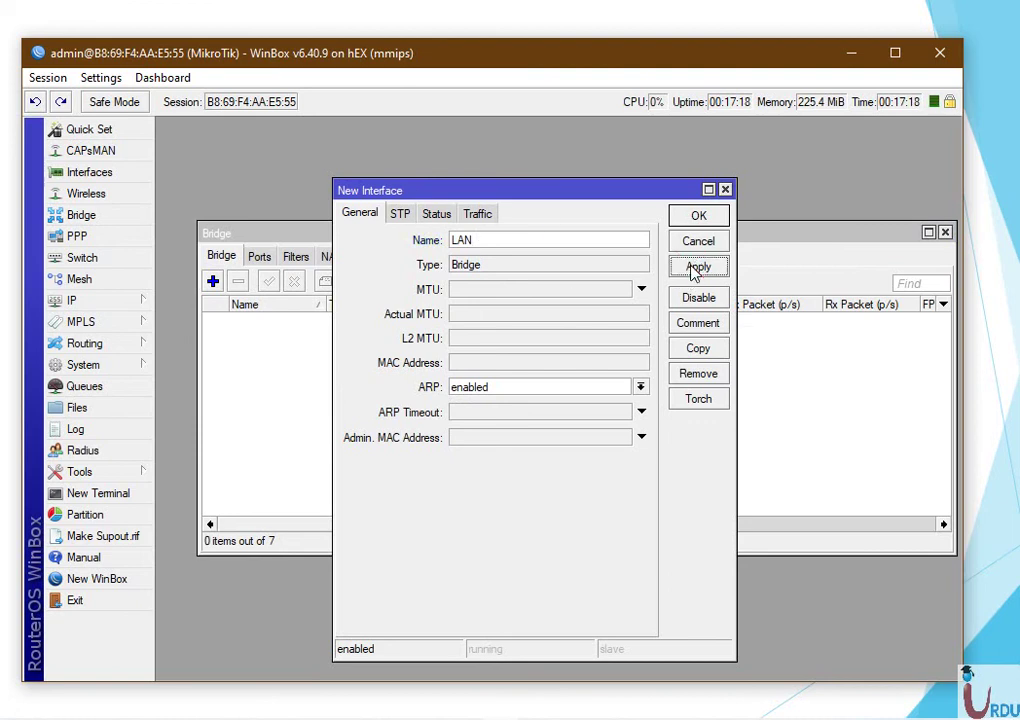
{"action": "left_click", "coordinate": [698, 216]}
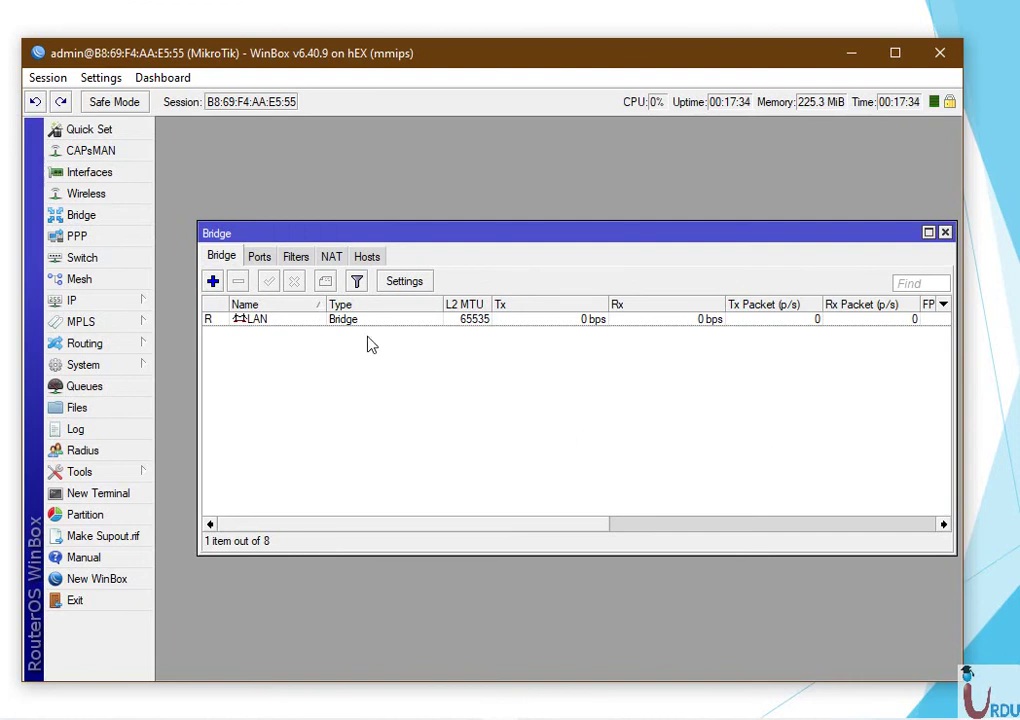
Add ether3 as a port of the LAN bridge with the default port settings.
{"action": "left_click", "coordinate": [270, 258]}
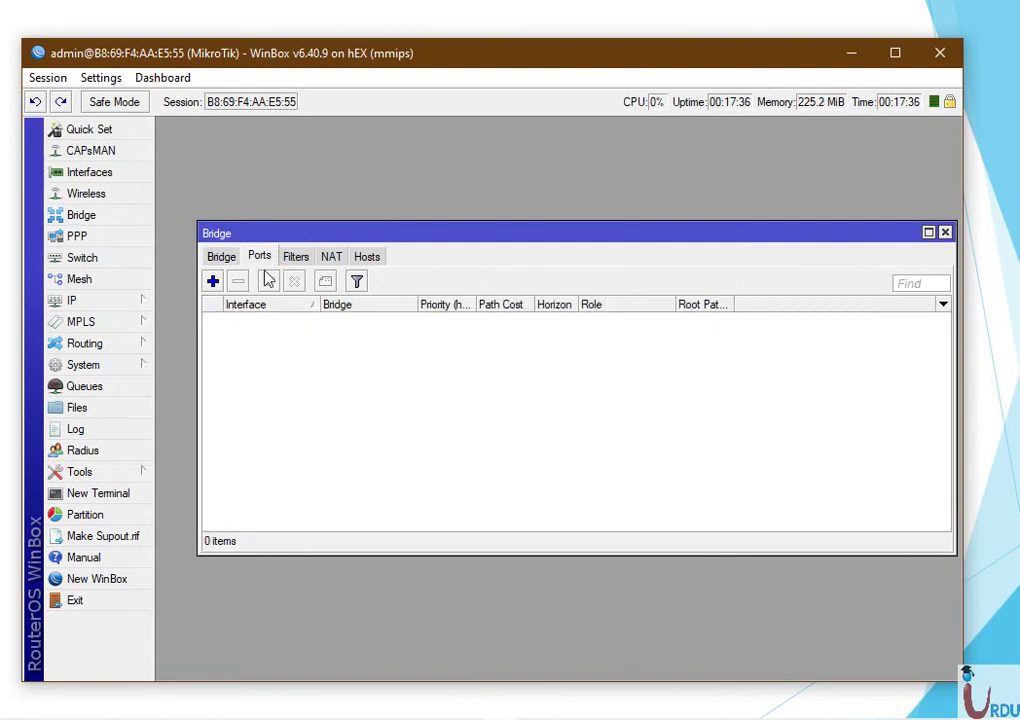
{"action": "left_click", "coordinate": [212, 282]}
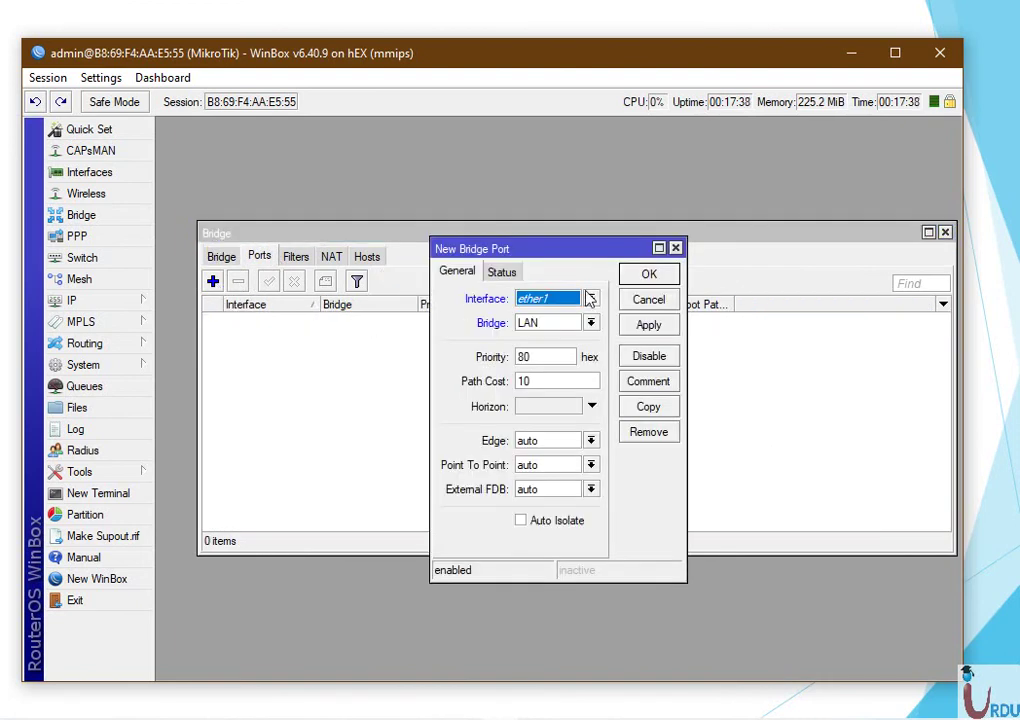
{"action": "left_click", "coordinate": [592, 300]}
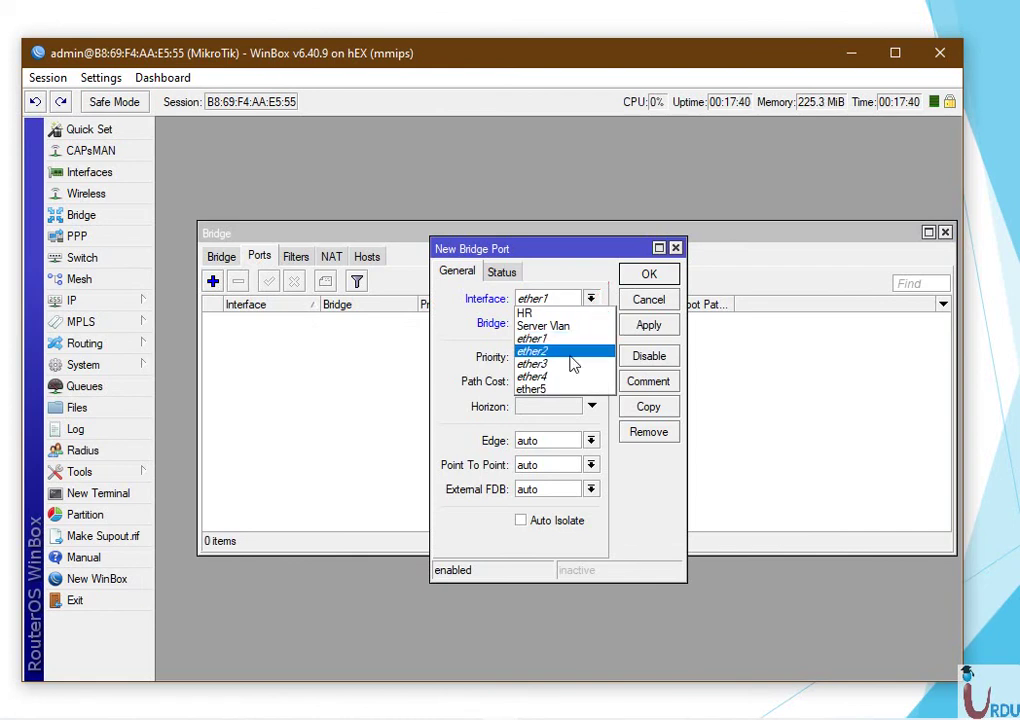
{"action": "left_click", "coordinate": [570, 364]}
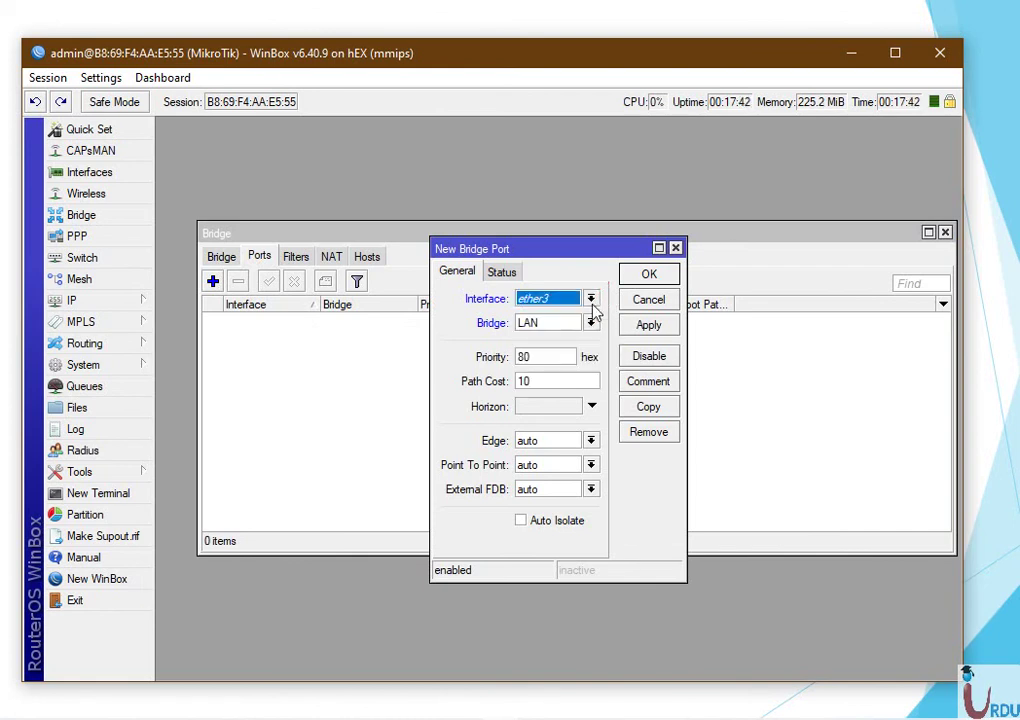
{"action": "left_click", "coordinate": [591, 323]}
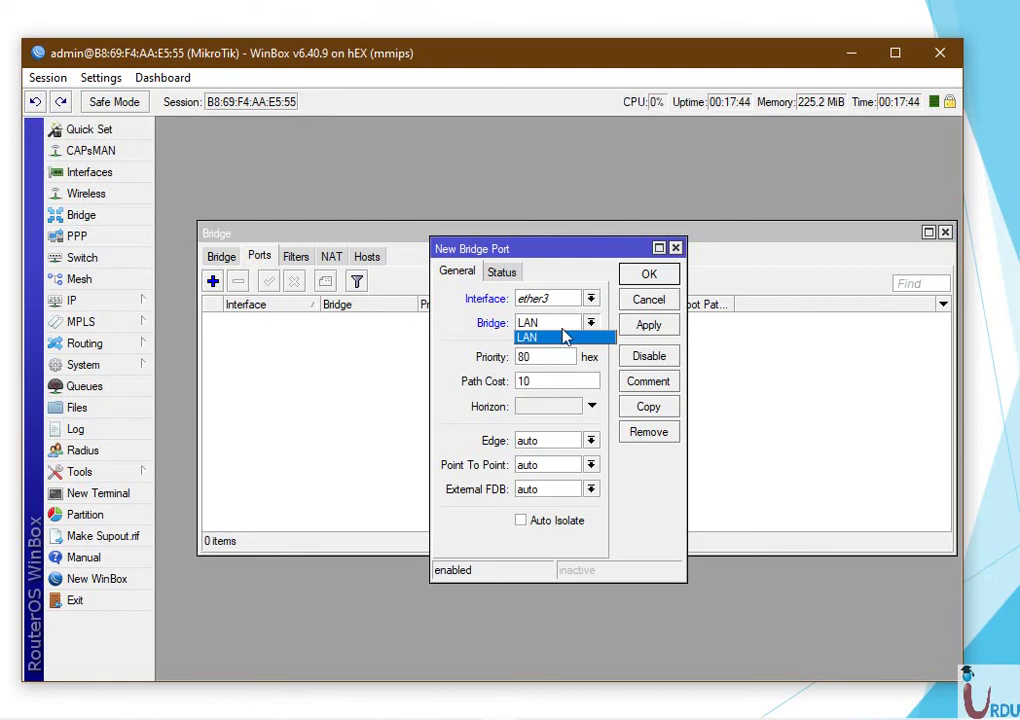
{"action": "left_click", "coordinate": [583, 337]}
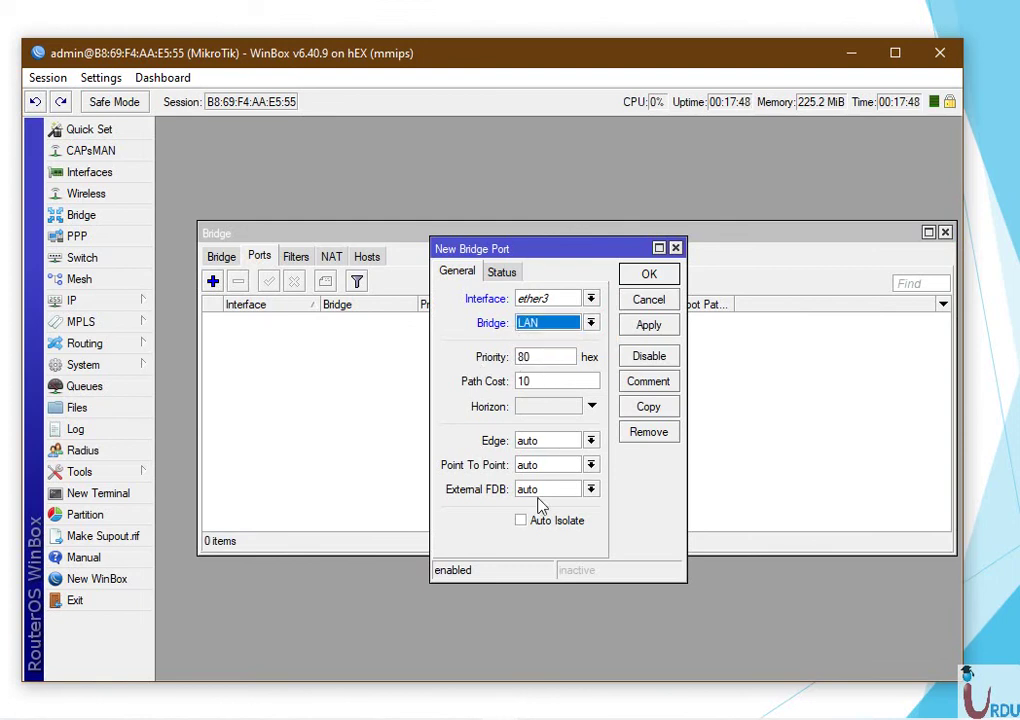
{"action": "left_click", "coordinate": [649, 325]}
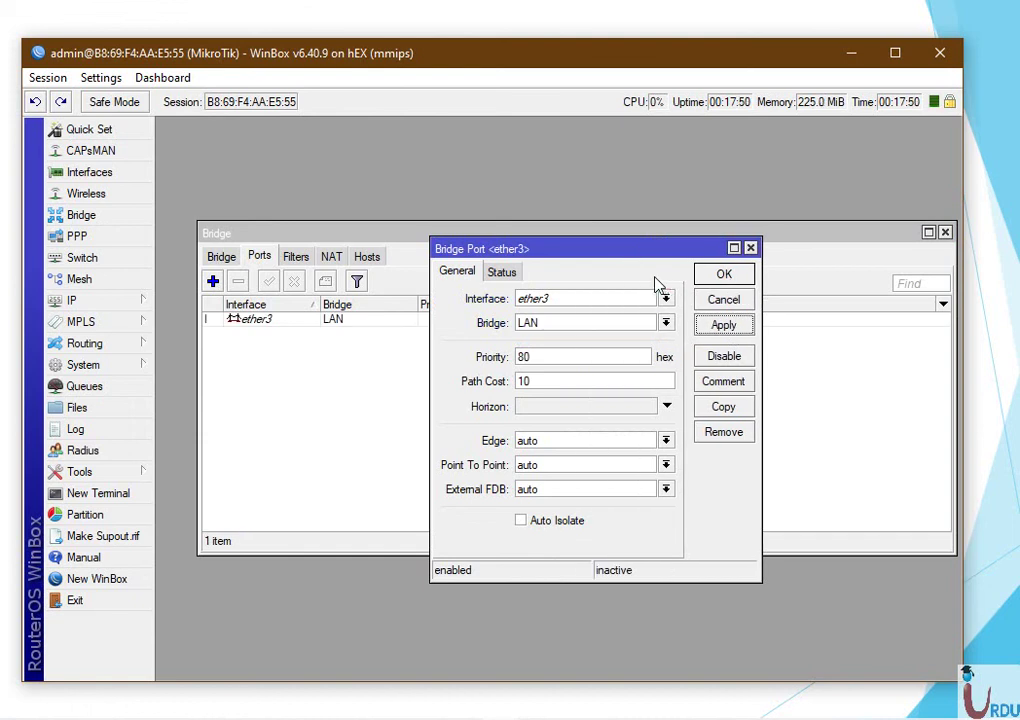
{"action": "left_click", "coordinate": [721, 276]}
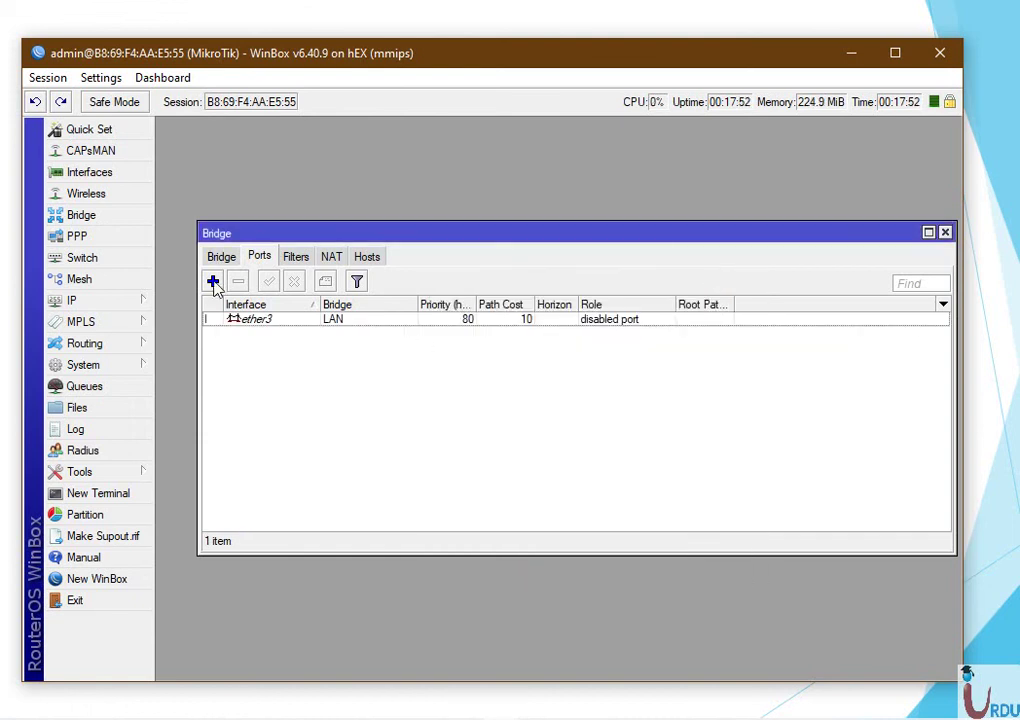
Add ether4 as a port of the LAN bridge with the default port settings and save it.
{"action": "left_click", "coordinate": [213, 281]}
{"action": "left_click", "coordinate": [665, 298]}
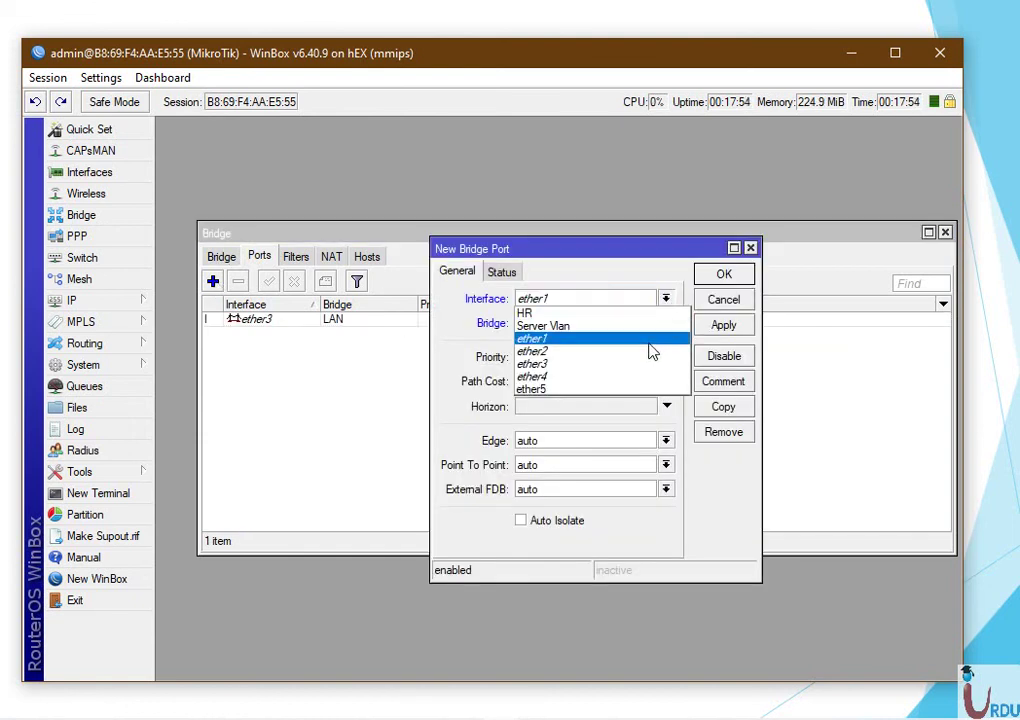
{"action": "left_click", "coordinate": [645, 376]}
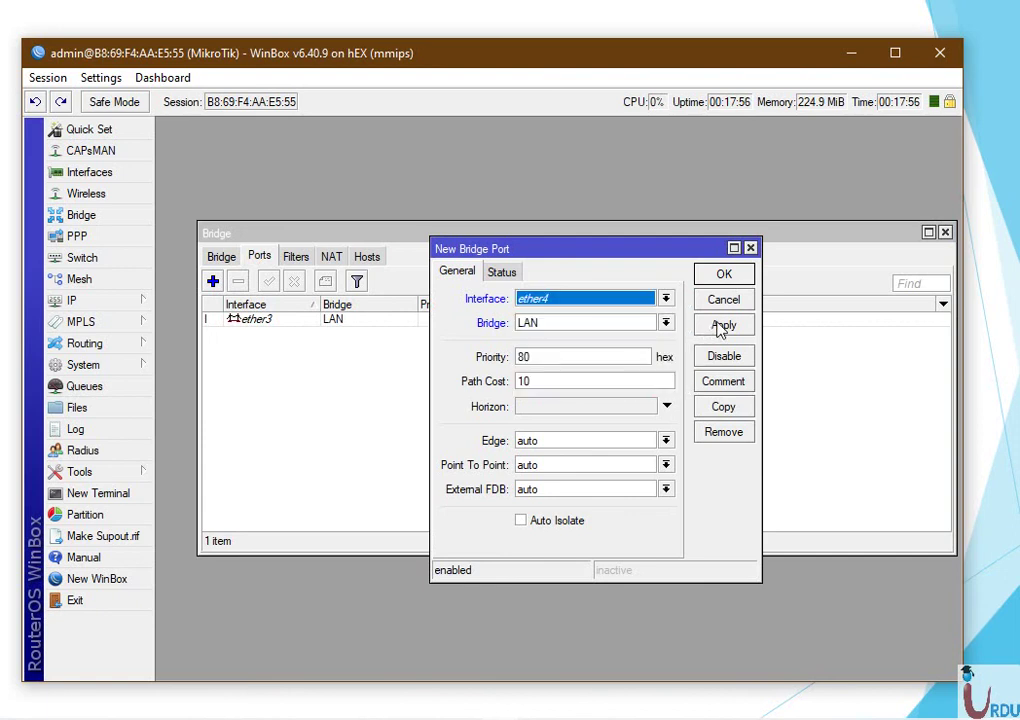
{"action": "left_click", "coordinate": [723, 325]}
{"action": "left_click", "coordinate": [721, 283]}
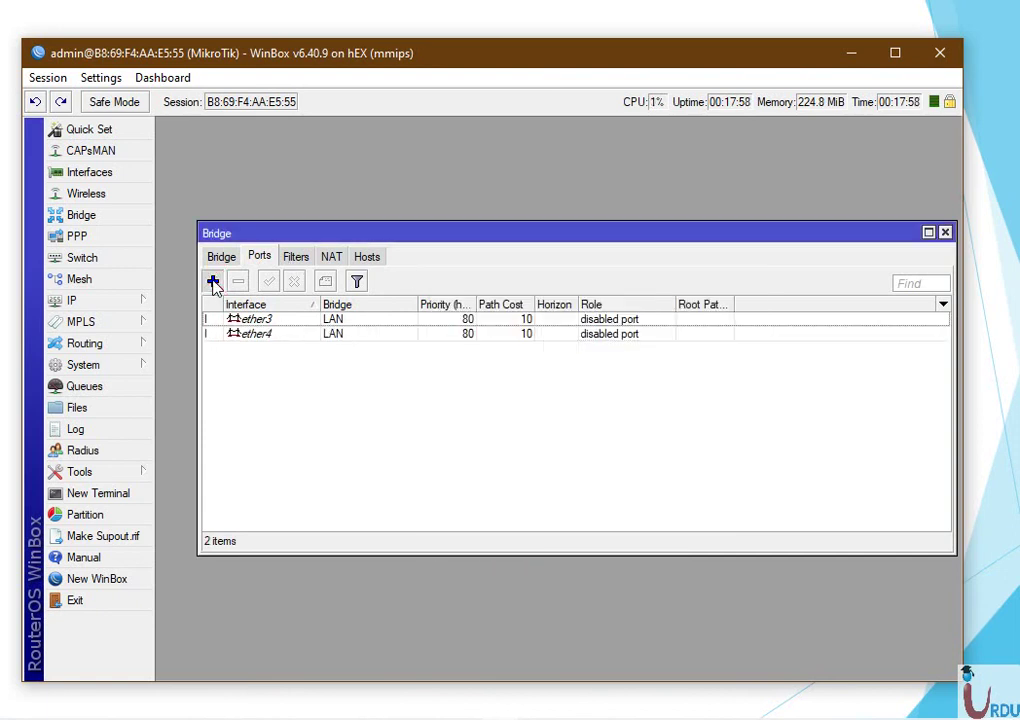
Add ether5 as a port of the LAN bridge with the default settings and reconnect to the router.
{"action": "left_click", "coordinate": [213, 281]}
{"action": "left_click", "coordinate": [666, 323]}
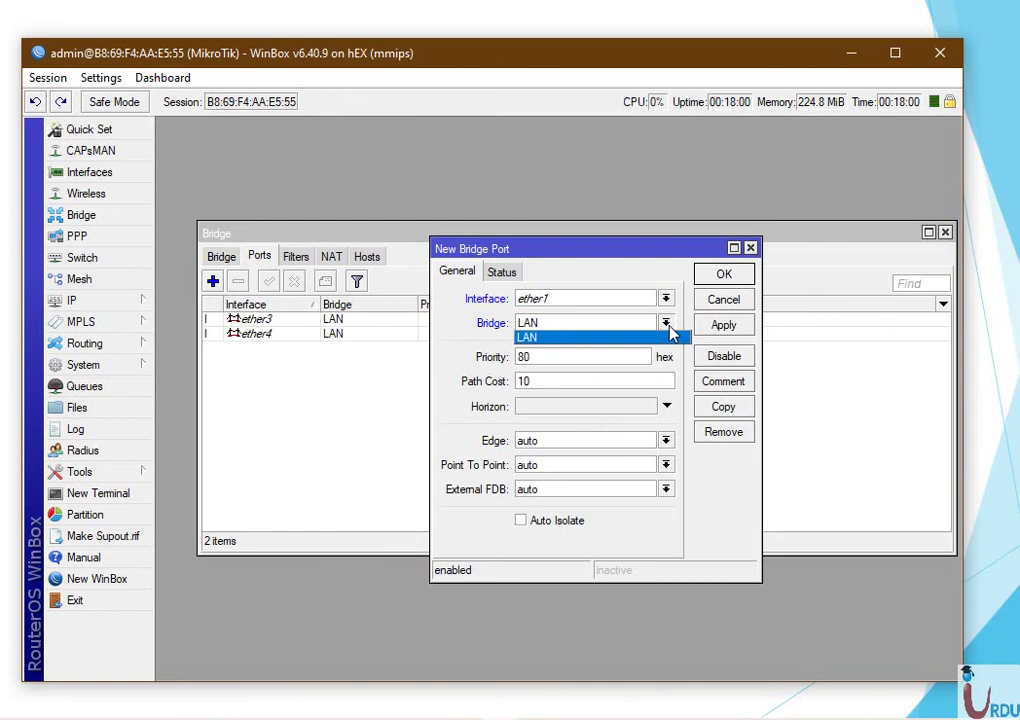
{"action": "left_click", "coordinate": [665, 338]}
{"action": "left_click", "coordinate": [665, 298]}
{"action": "left_click", "coordinate": [648, 390]}
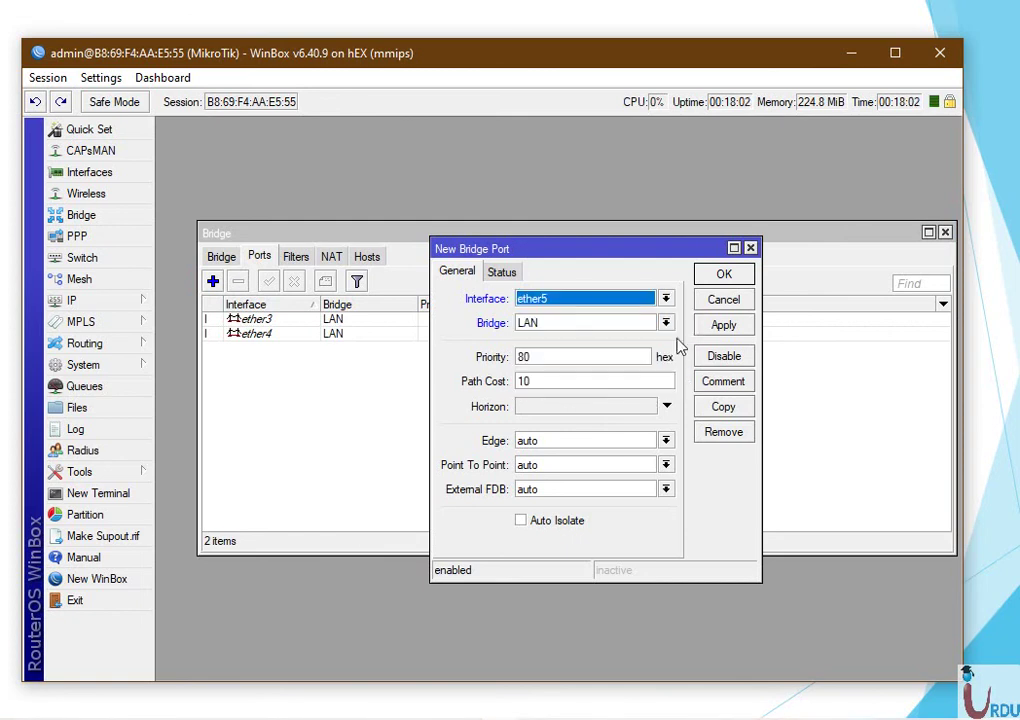
{"action": "left_click", "coordinate": [723, 325]}
{"action": "left_click", "coordinate": [723, 274]}
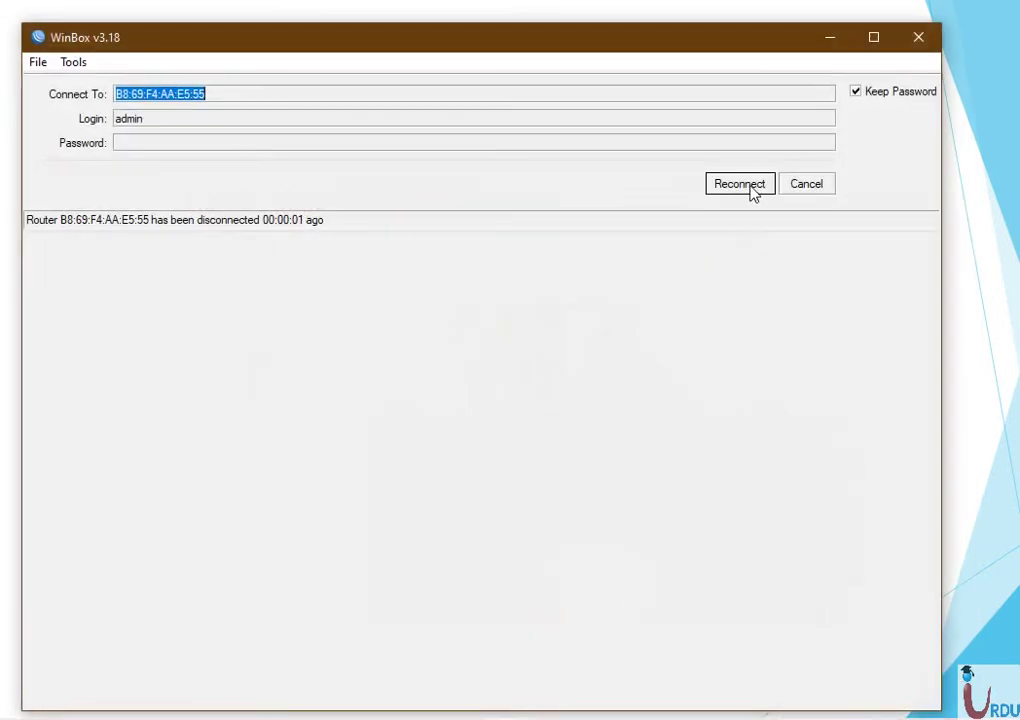
{"action": "left_click", "coordinate": [740, 184]}
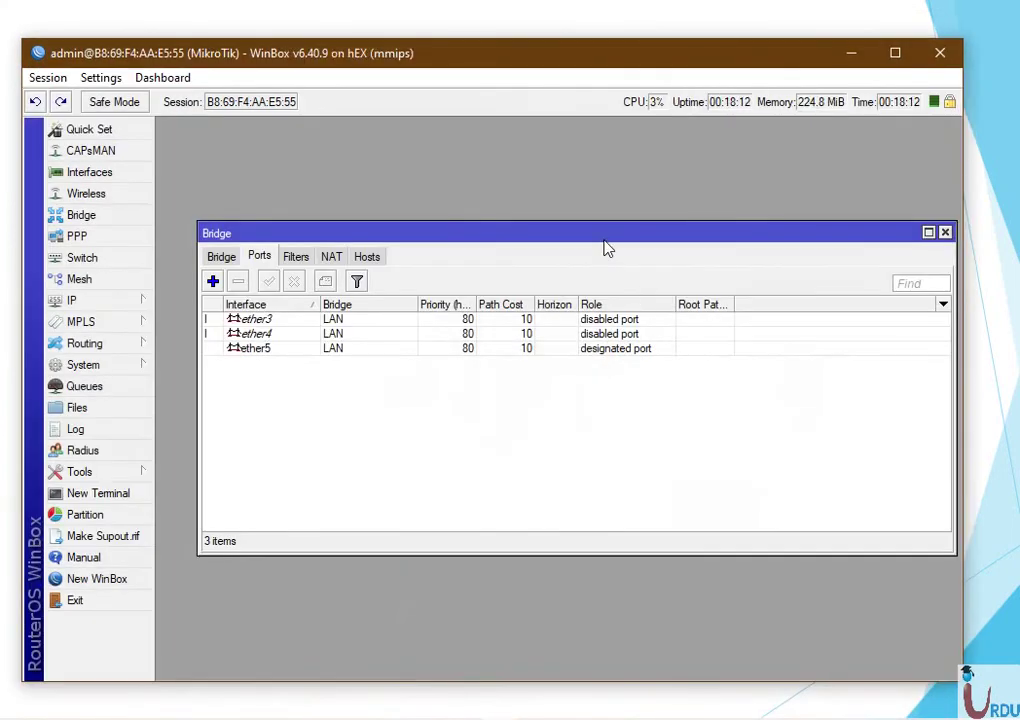
Examine the LAN bridge's traffic and the roles of its member ports ether3, ether4 and ether5.
{"action": "left_click_drag", "start_coordinate": [603, 234], "coordinate": [572, 196]}
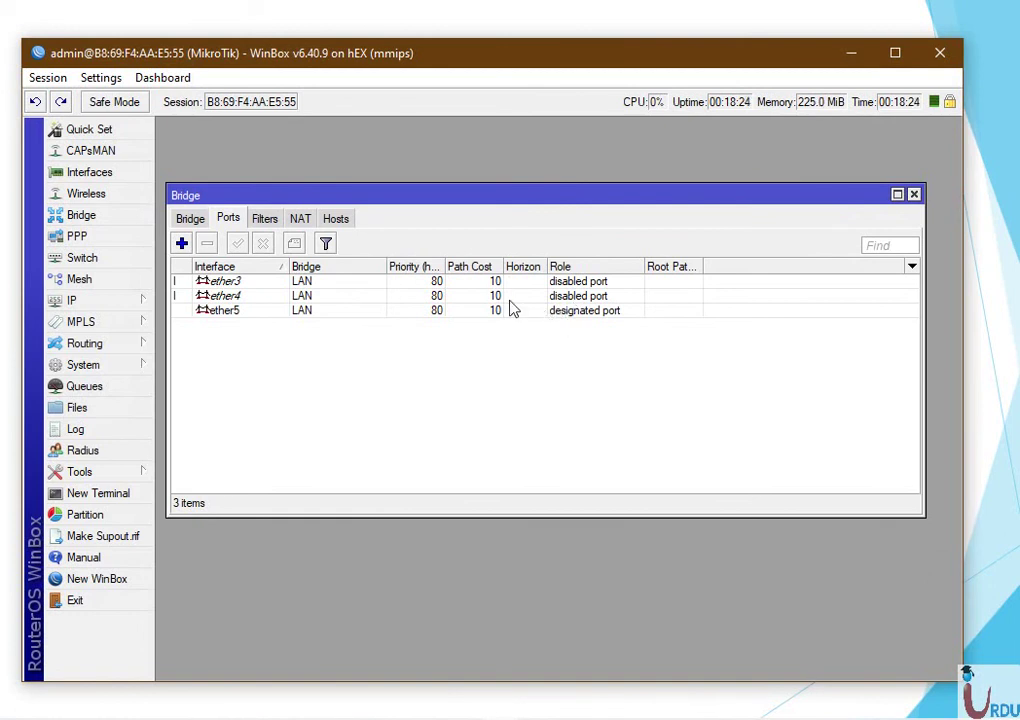
{"action": "left_click_drag", "start_coordinate": [467, 198], "coordinate": [460, 161]}
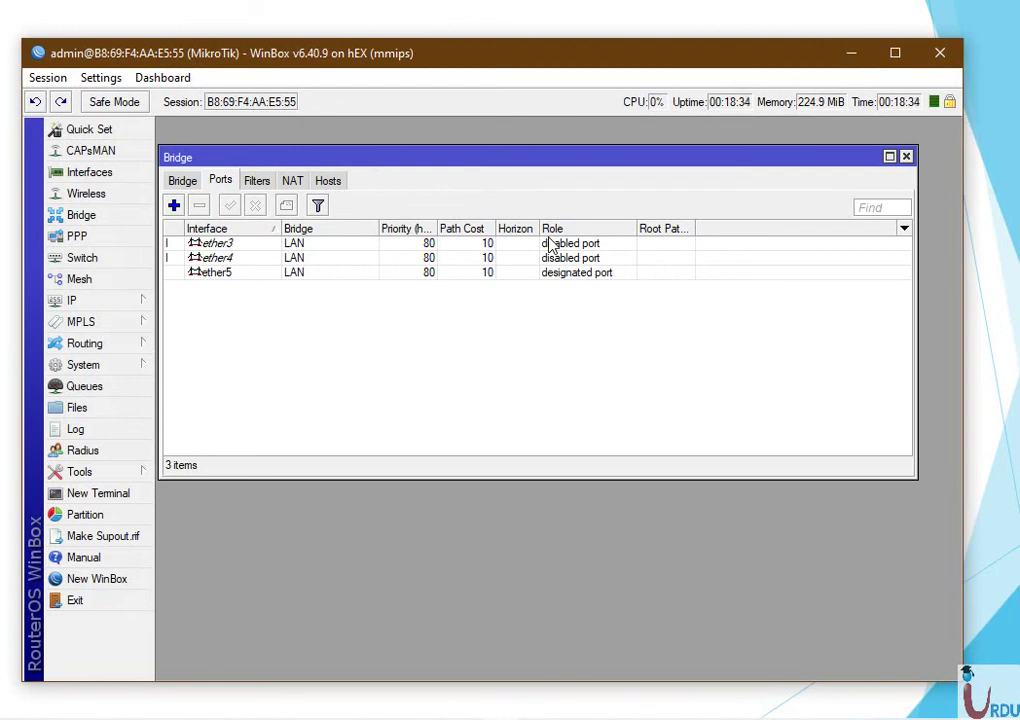
{"action": "left_click", "coordinate": [186, 181]}
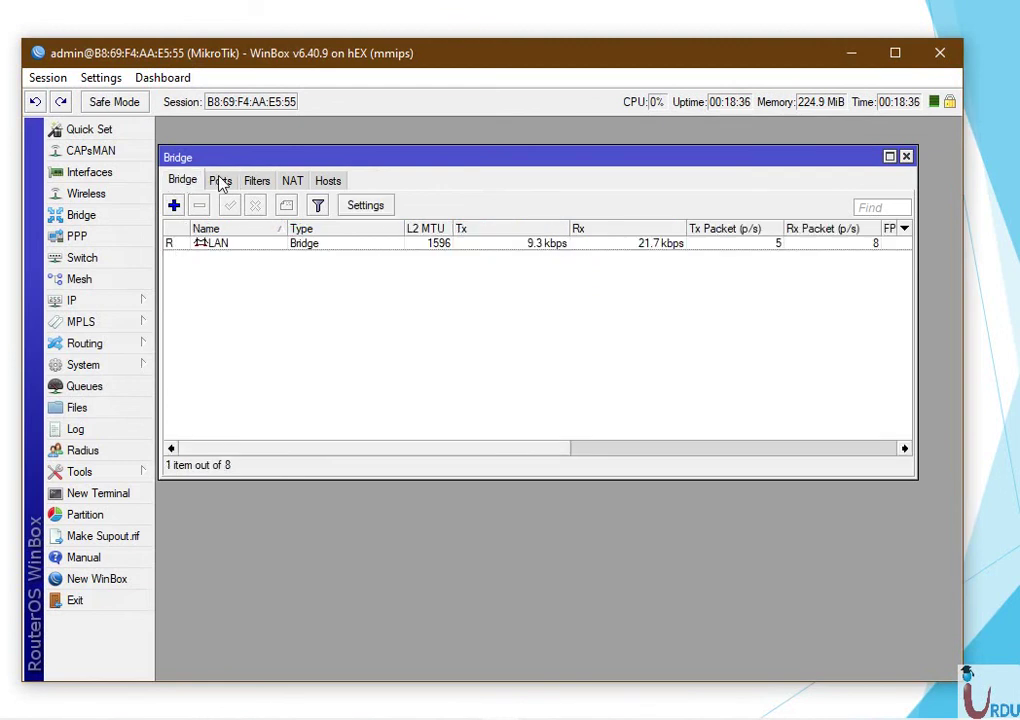
{"action": "left_click", "coordinate": [221, 182]}
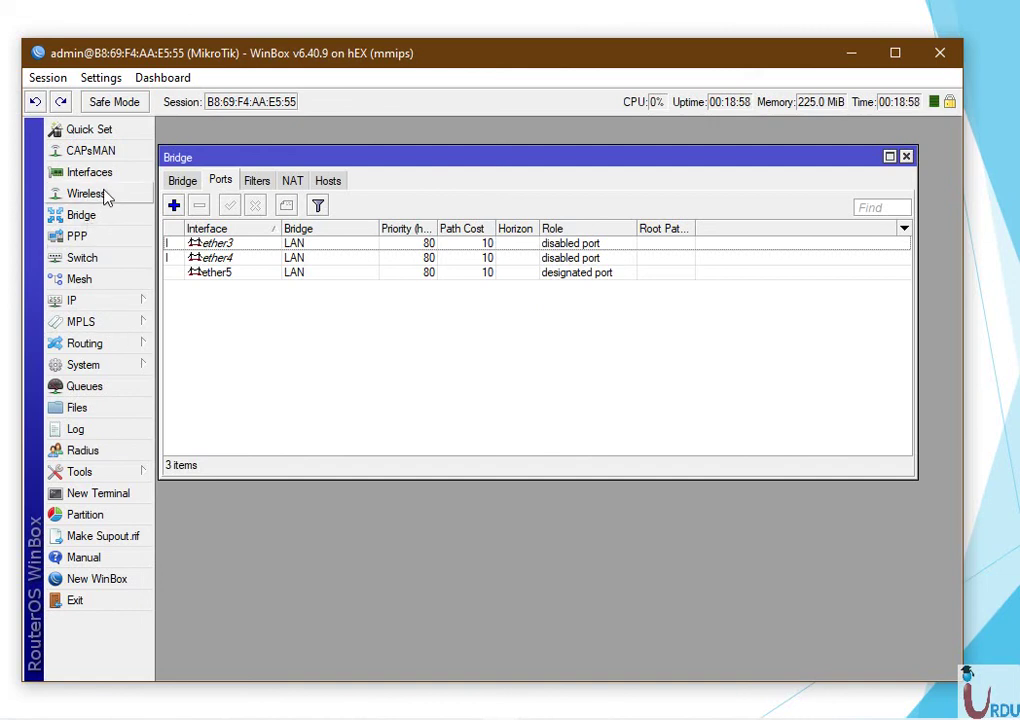
{"action": "left_click", "coordinate": [211, 245]}
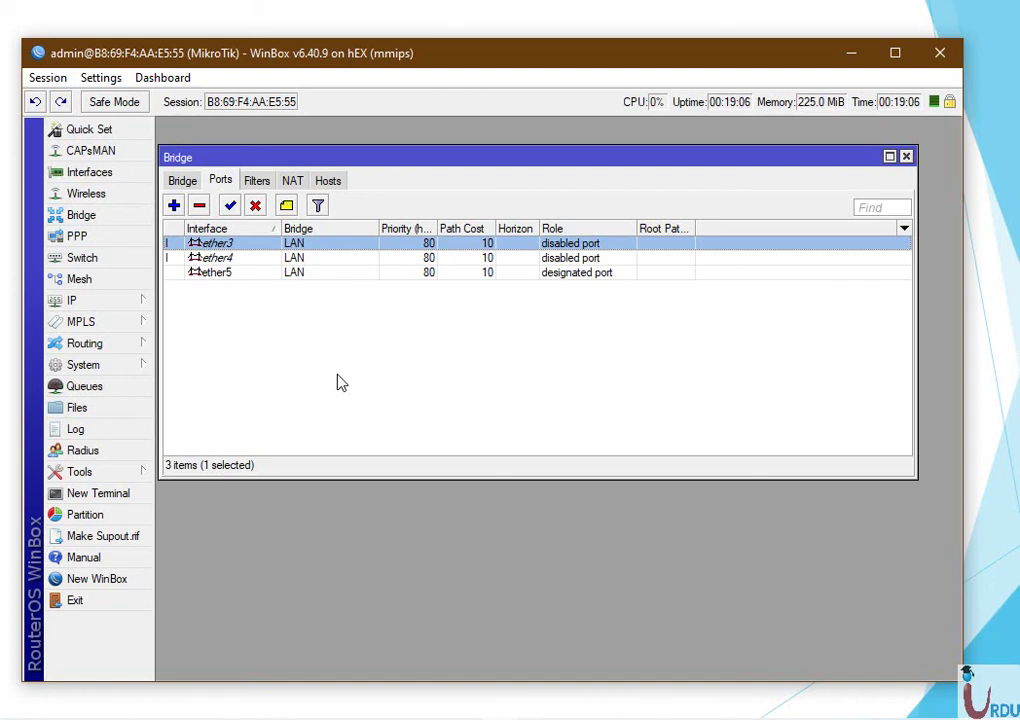
{"action": "left_click", "coordinate": [250, 263]}
{"action": "left_click", "coordinate": [250, 273]}
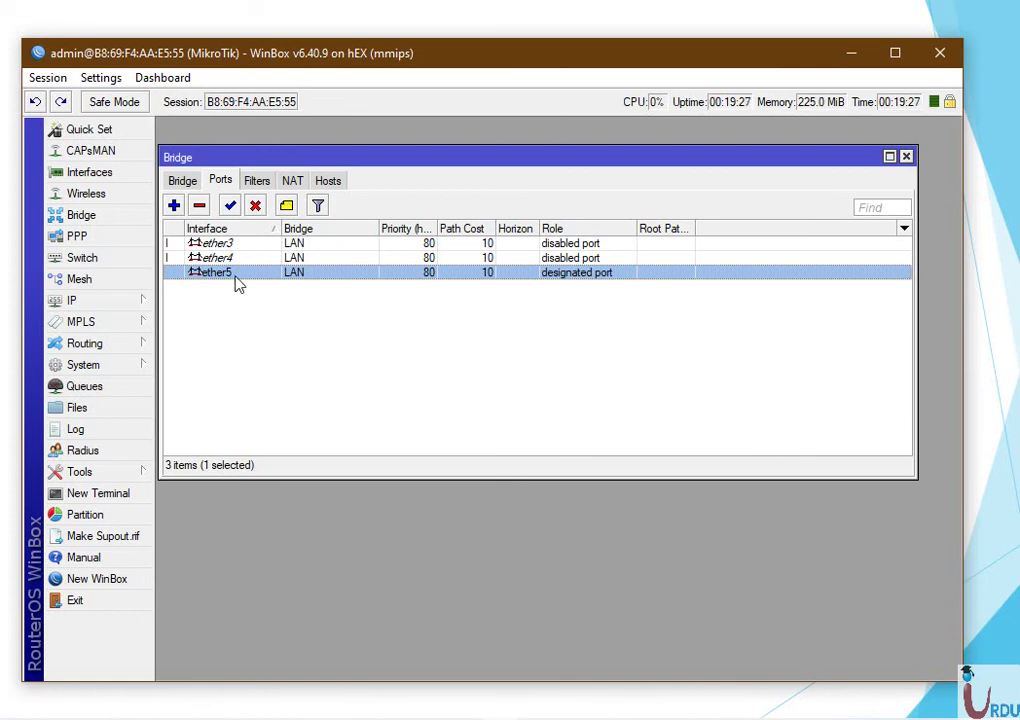
{"action": "left_click", "coordinate": [182, 180]}
{"action": "left_click_drag", "start_coordinate": [209, 157], "coordinate": [226, 160]}
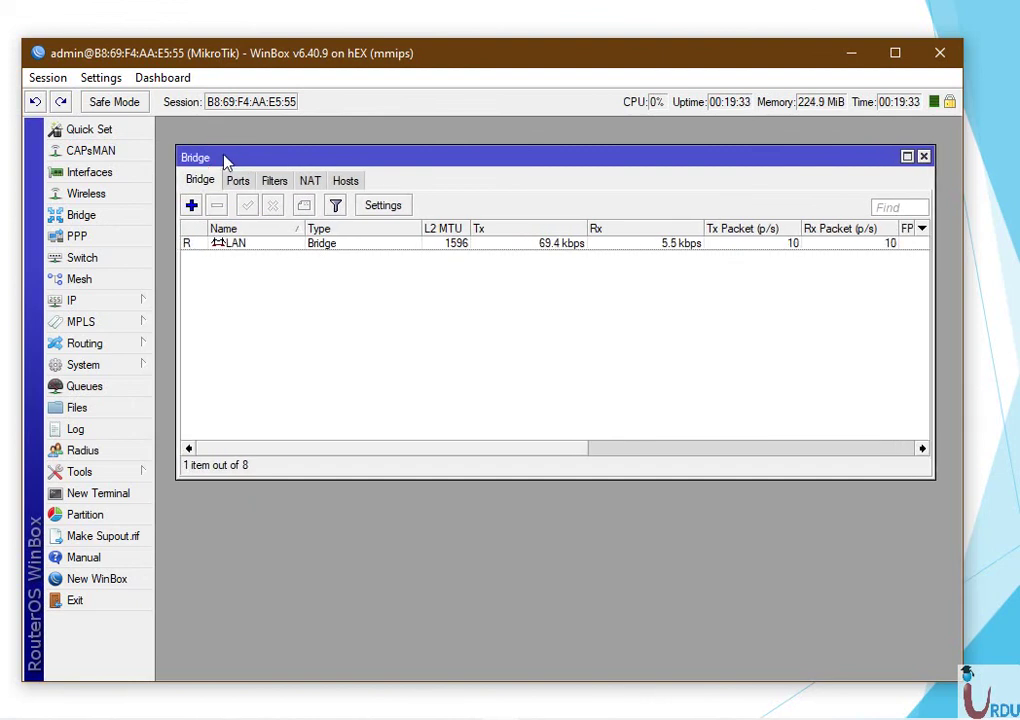
{"action": "left_click", "coordinate": [787, 248]}
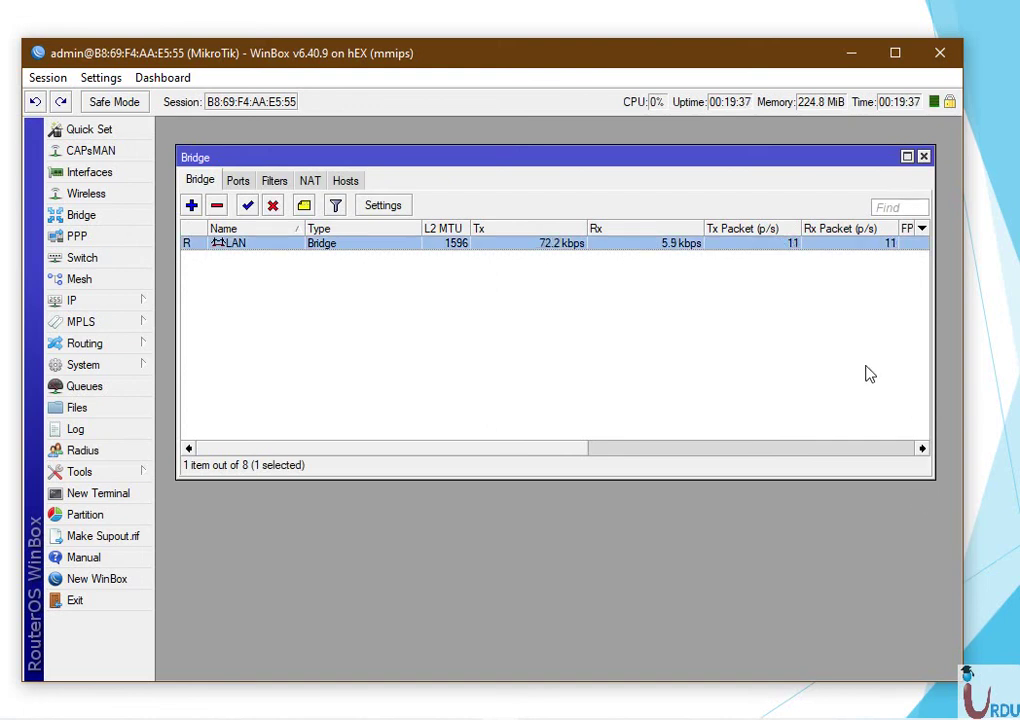
{"action": "left_click", "coordinate": [236, 181]}
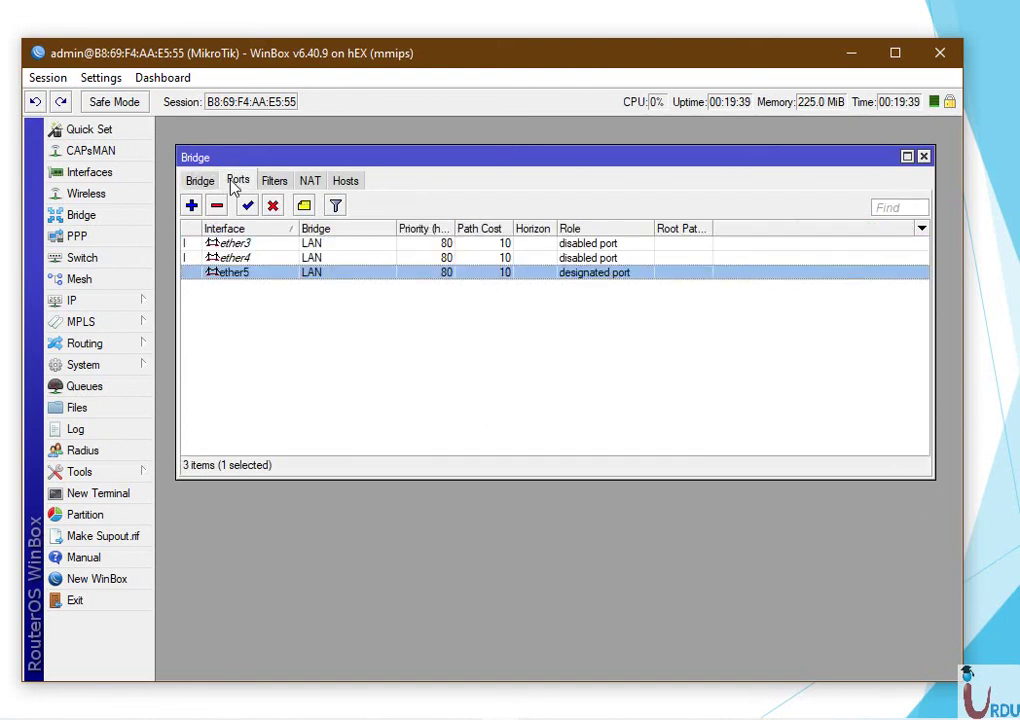
{"action": "left_click", "coordinate": [255, 291]}
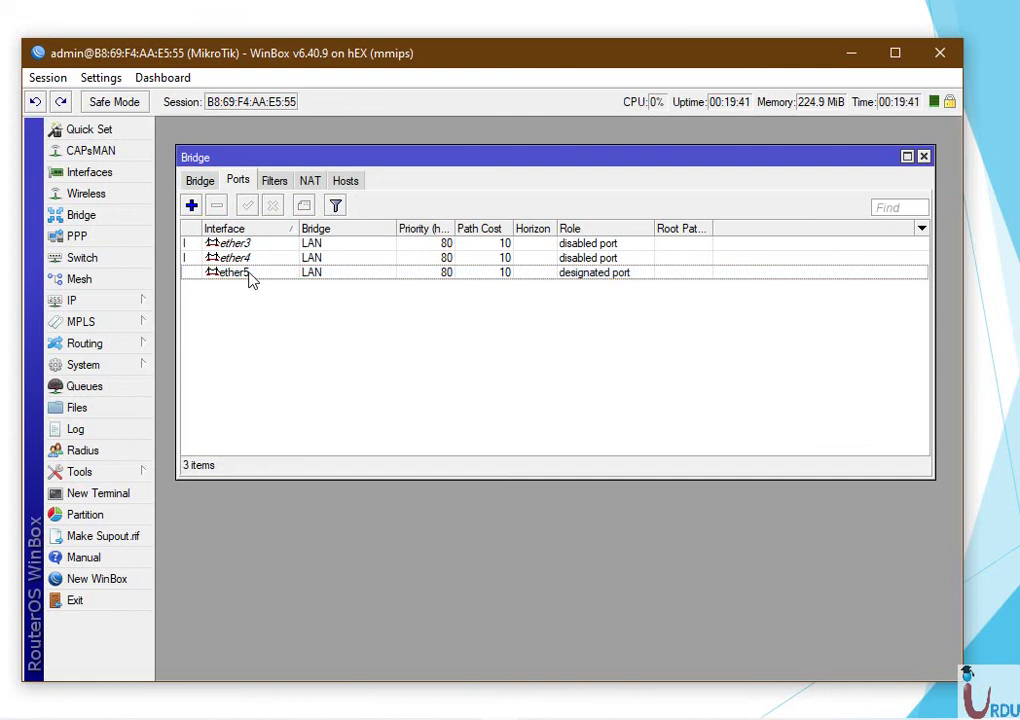
{"action": "left_click", "coordinate": [199, 181]}
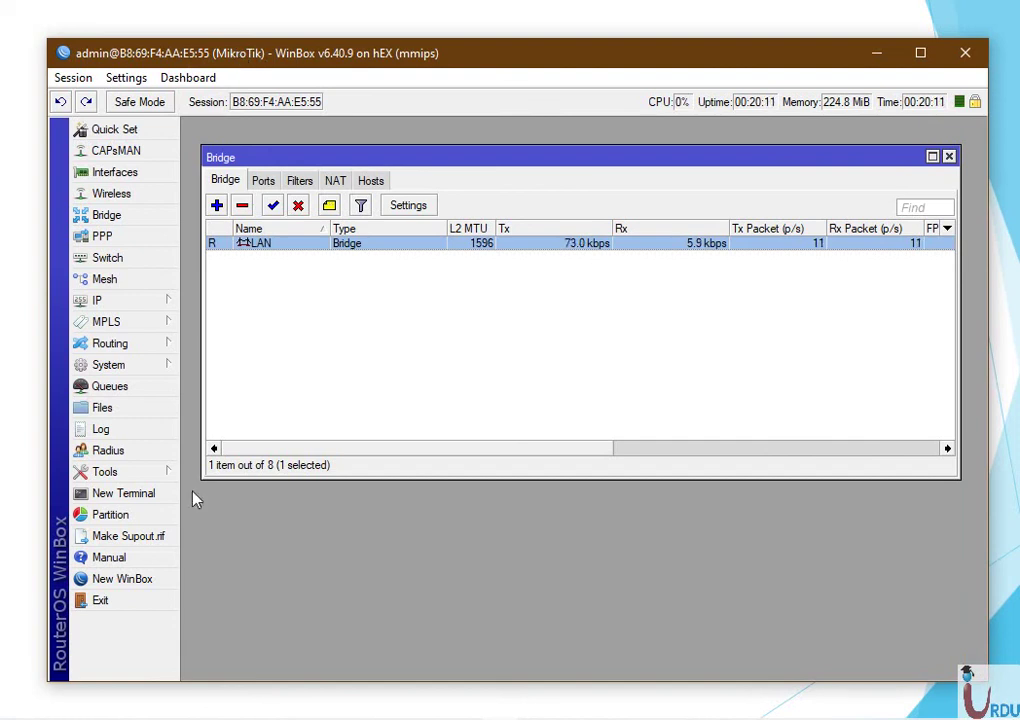
Set the router's system identity to "Lahore office" and save it.
{"action": "left_click", "coordinate": [157, 368]}
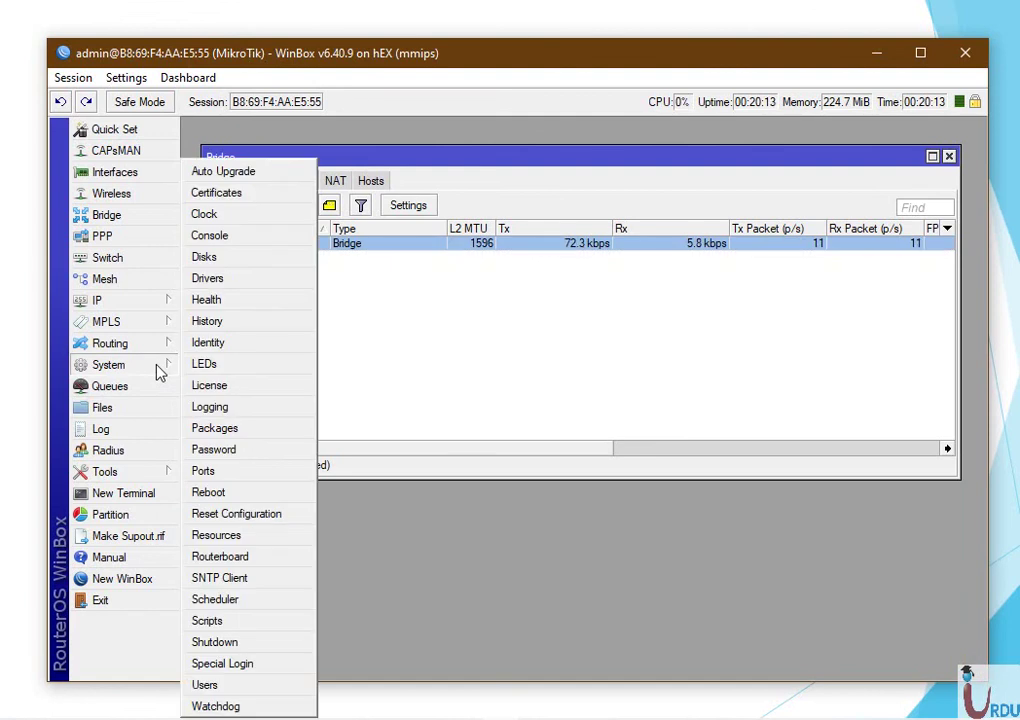
{"action": "left_click", "coordinate": [130, 477]}
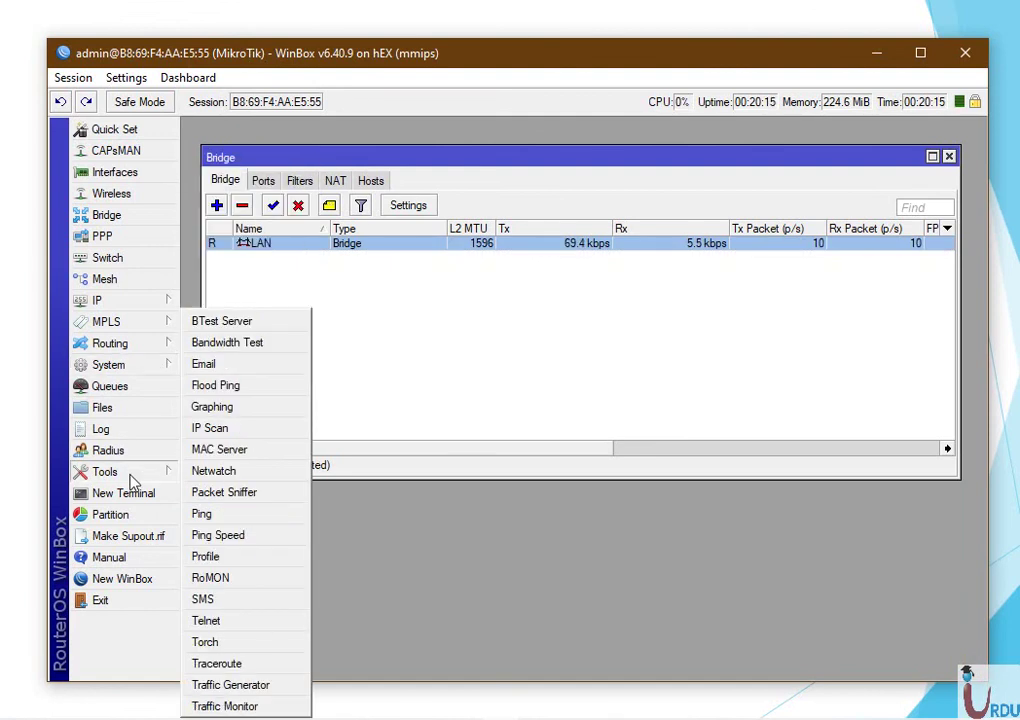
{"action": "left_click", "coordinate": [134, 370]}
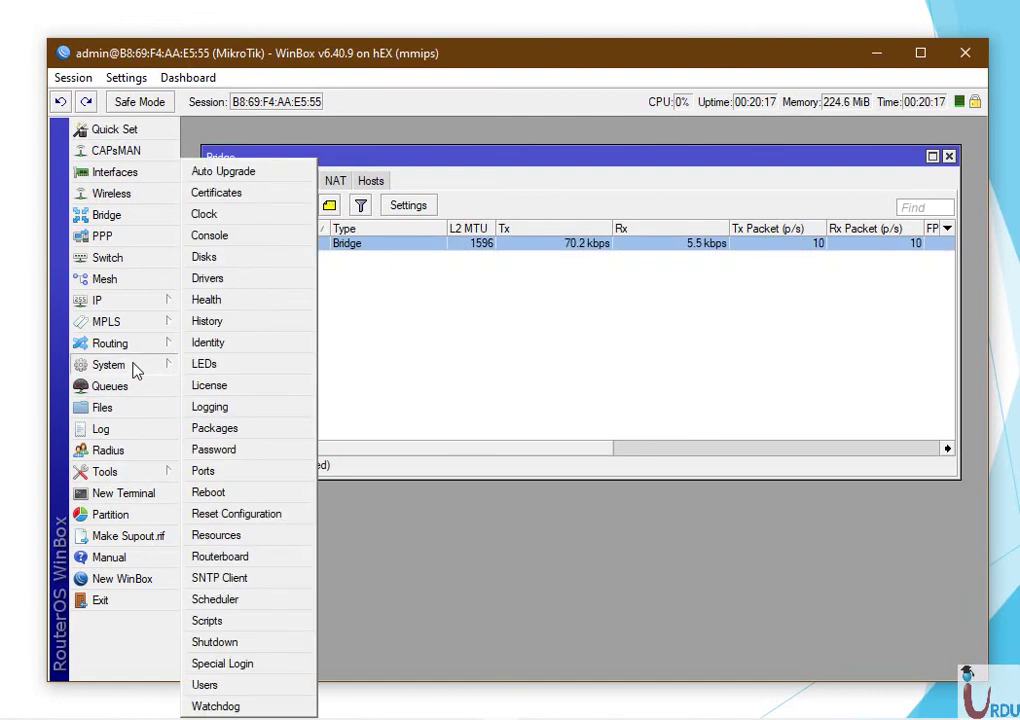
{"action": "left_click", "coordinate": [213, 343]}
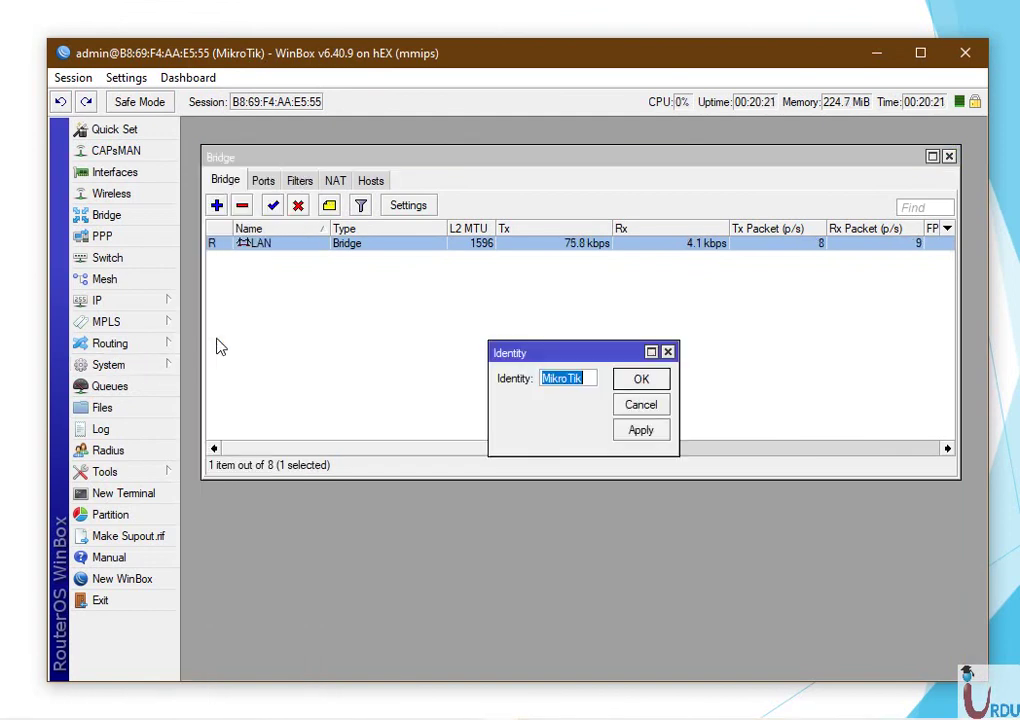
{"action": "key", "text": "BackSpace"}
{"action": "type", "text": "L"}
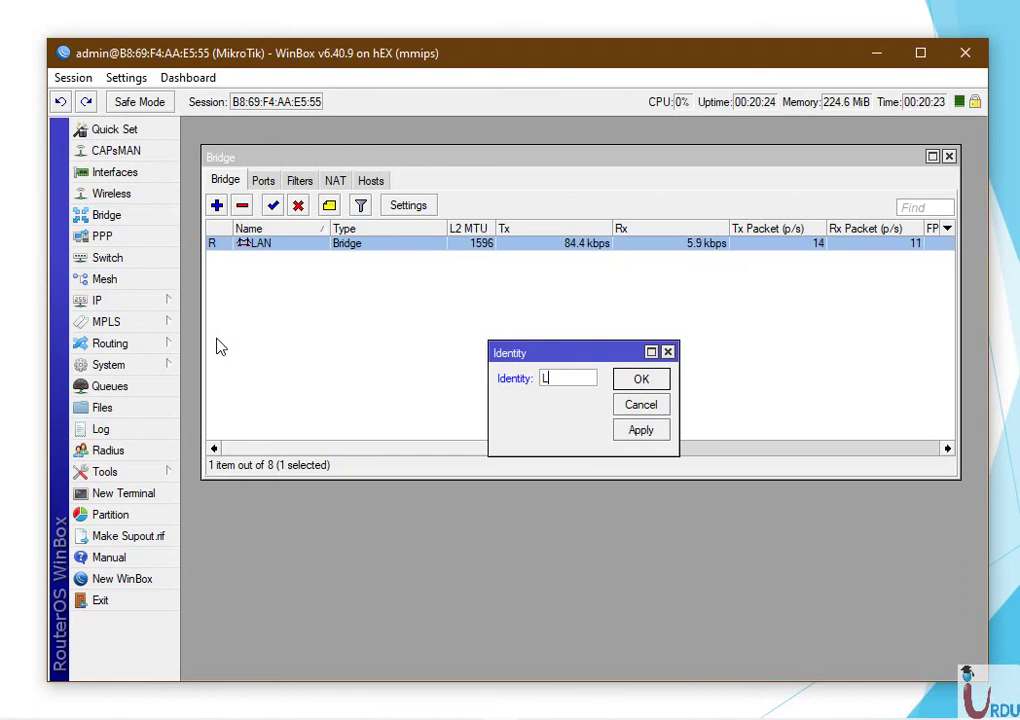
{"action": "type", "text": "ahore offiec"}
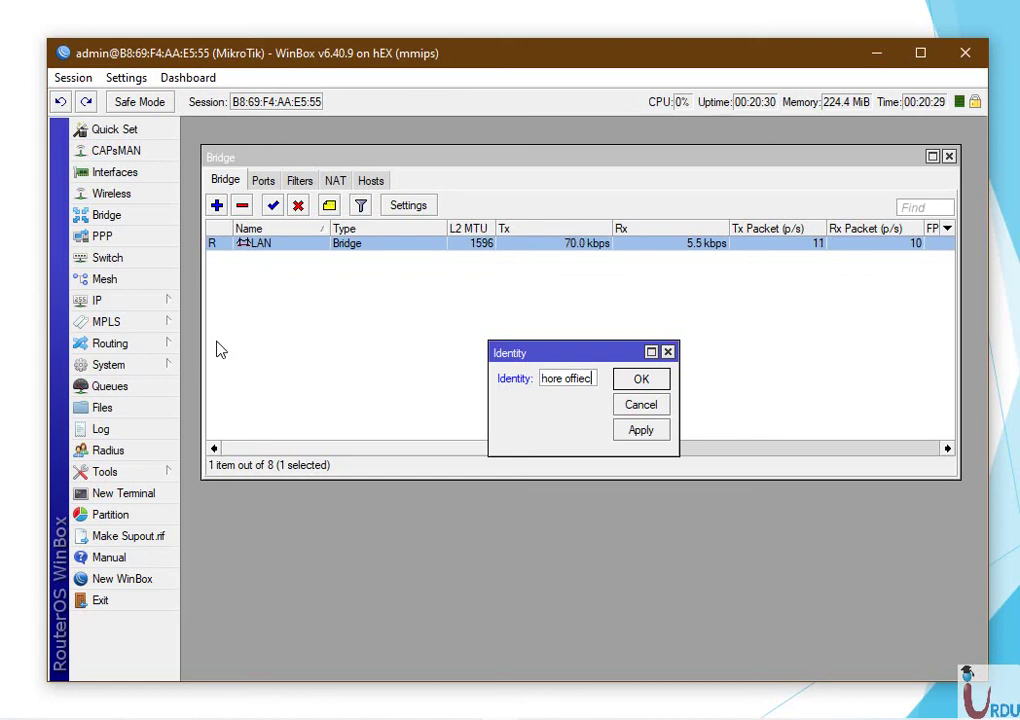
{"action": "key", "text": "BackSpace"}
{"action": "key", "text": "BackSpace"}
{"action": "type", "text": "ce"}
{"action": "left_click", "coordinate": [643, 431]}
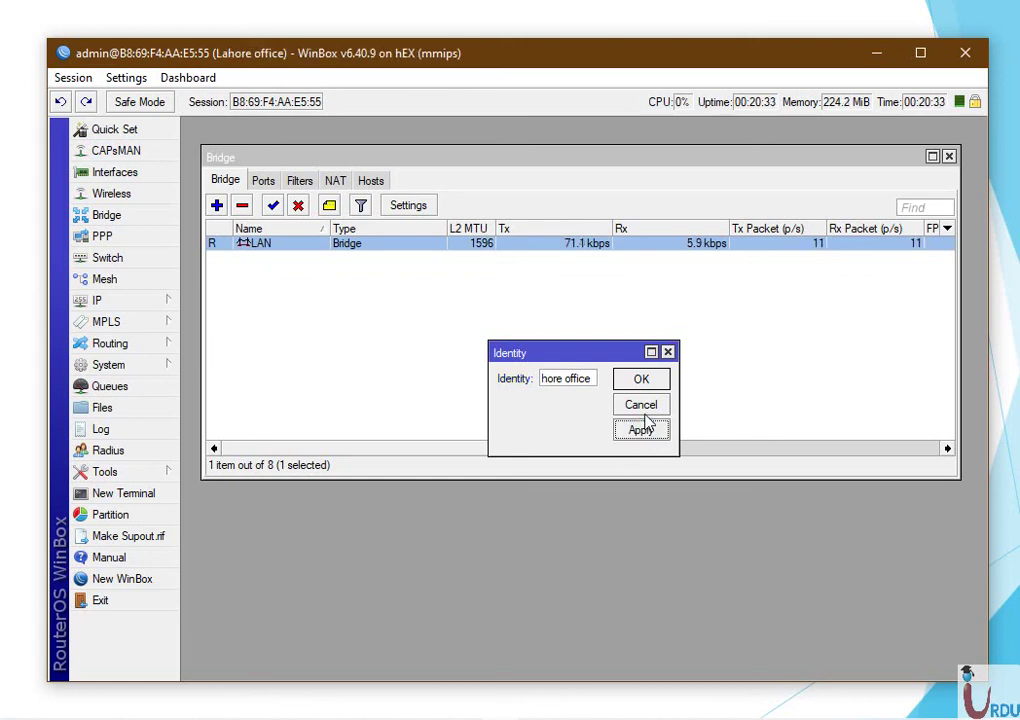
{"action": "left_click", "coordinate": [641, 381]}
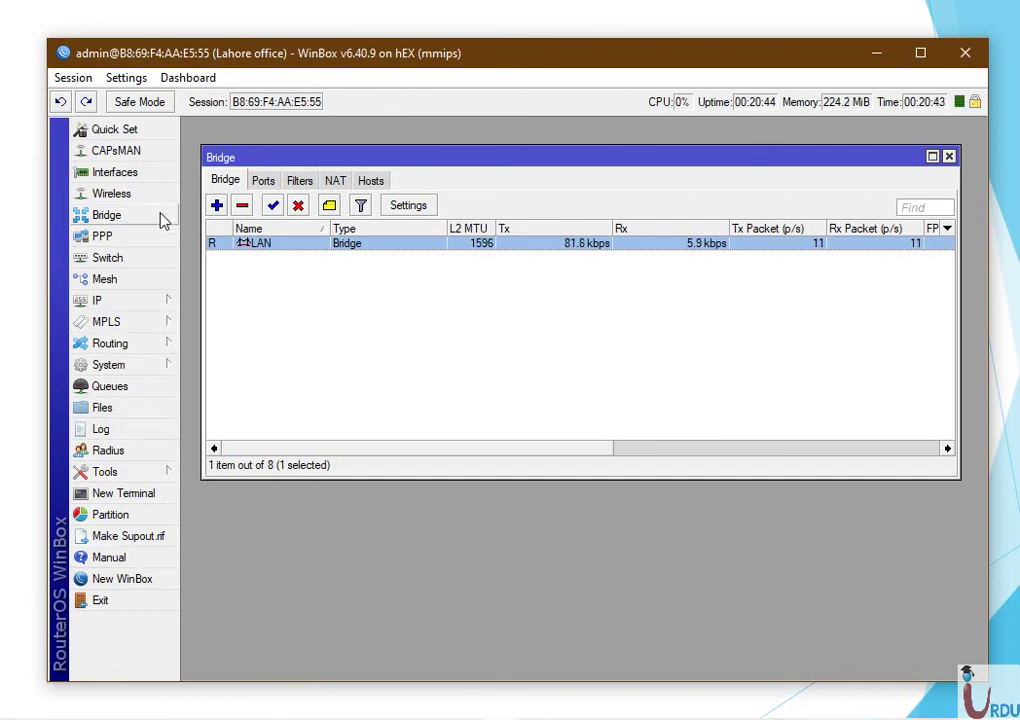
Minimize WinBox to return to the presentation slide.
{"action": "left_click", "coordinate": [150, 368]}
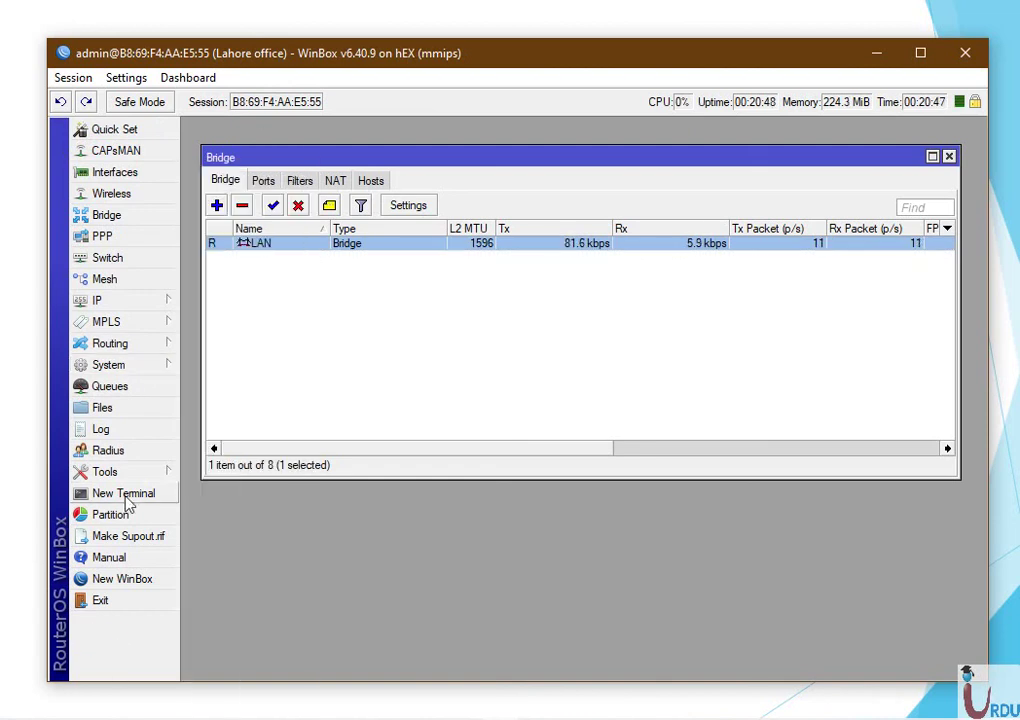
{"action": "left_click", "coordinate": [100, 471]}
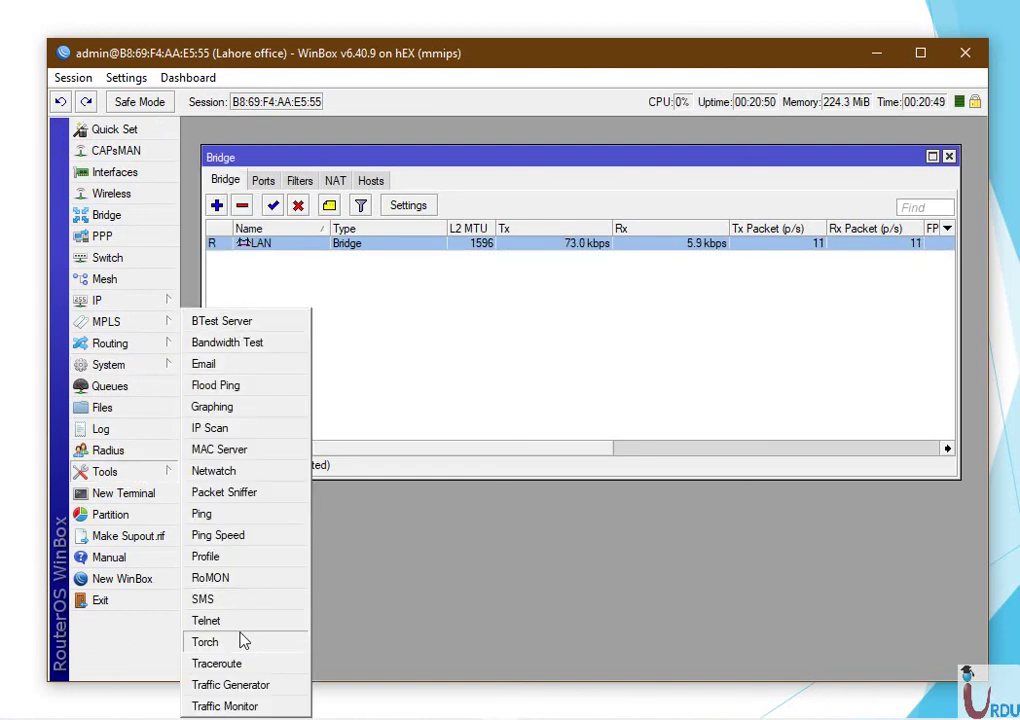
{"action": "left_click", "coordinate": [122, 645]}
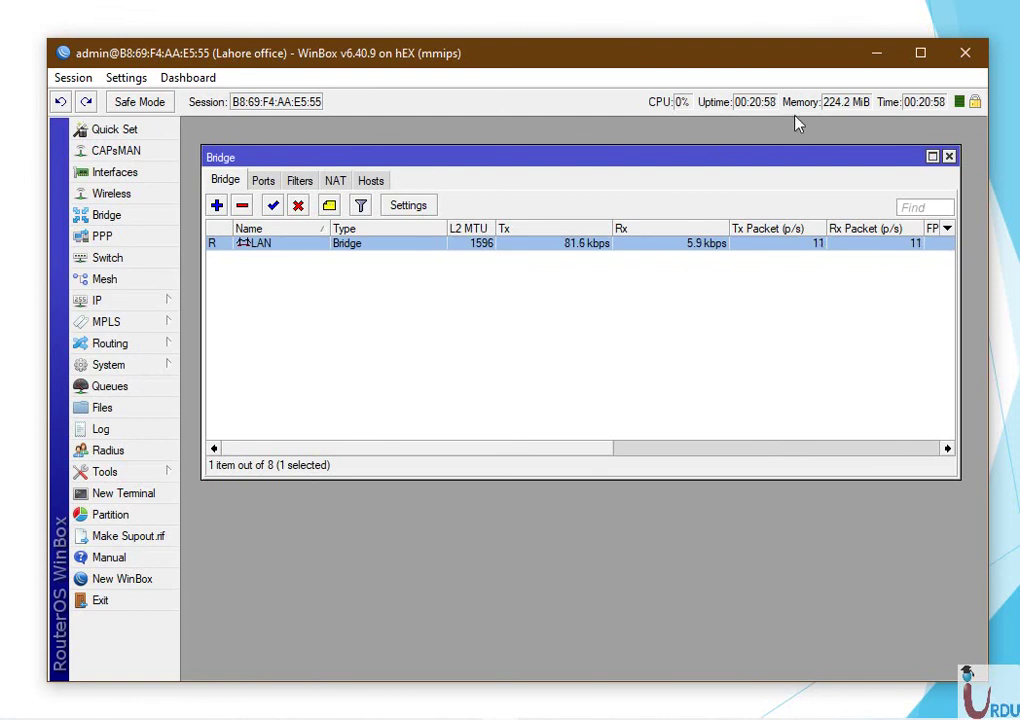
{"action": "left_click", "coordinate": [876, 53]}
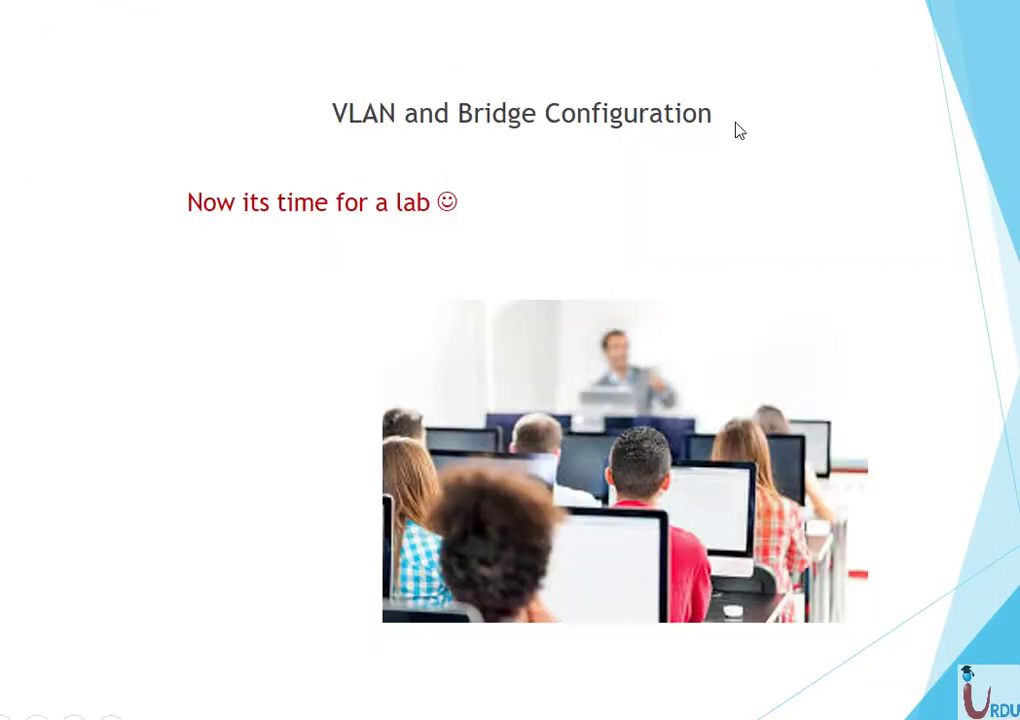